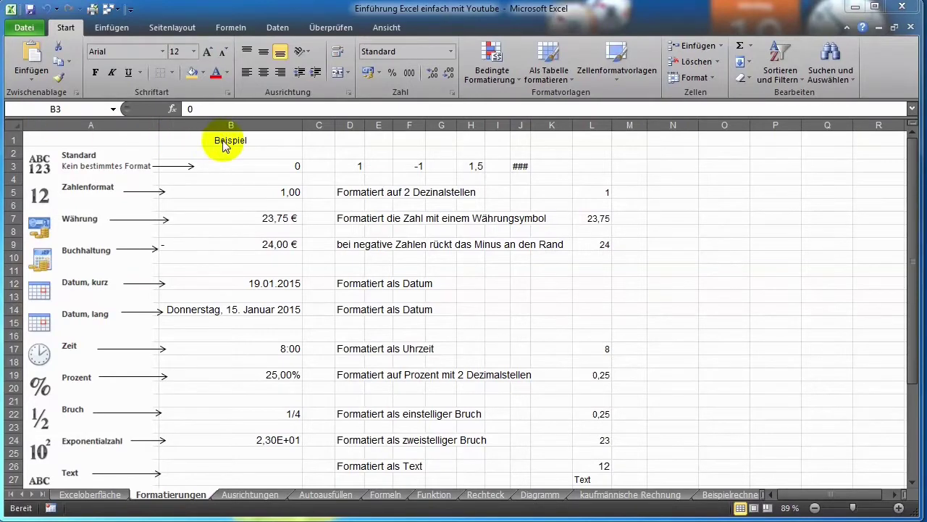
Step: Check the example values in B3, D3, F3 and H3 (1, -1, 1,5)
{"action": "left_click", "coordinate": [266, 166]}
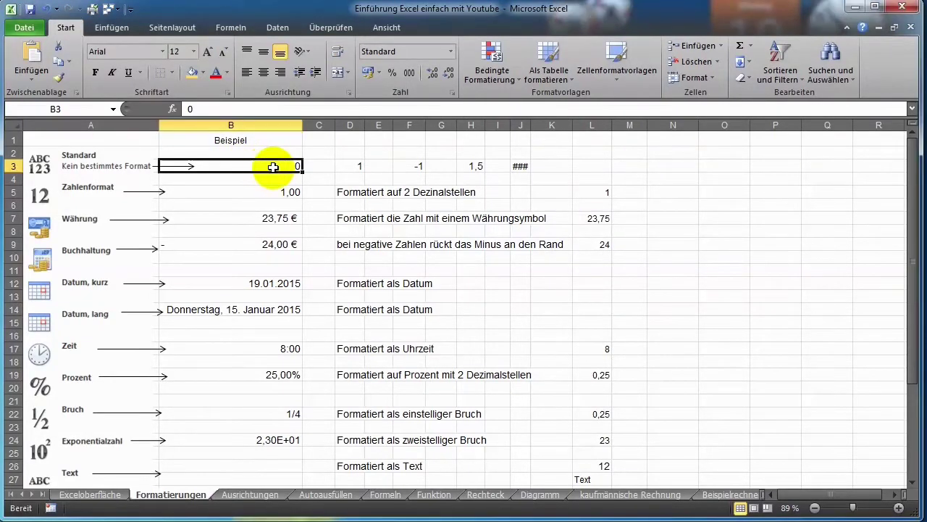
{"action": "left_click", "coordinate": [356, 168]}
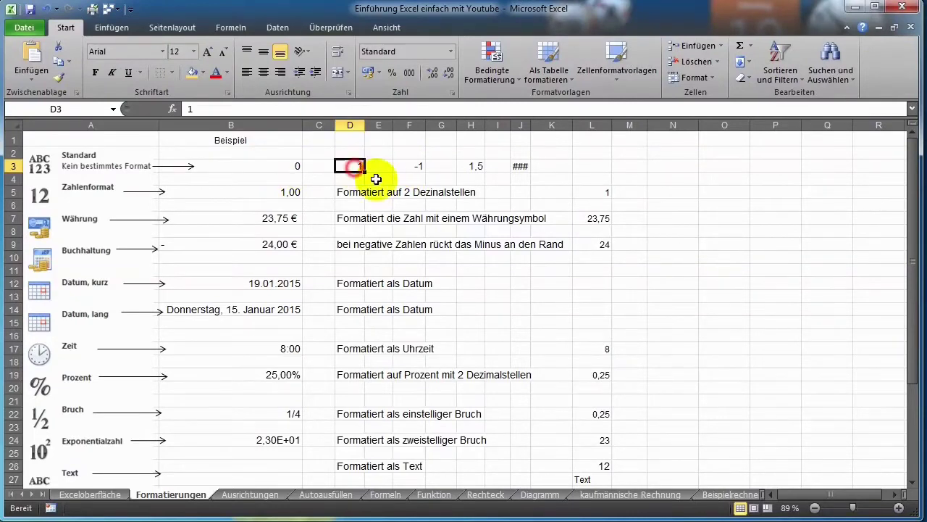
{"action": "left_click", "coordinate": [411, 168]}
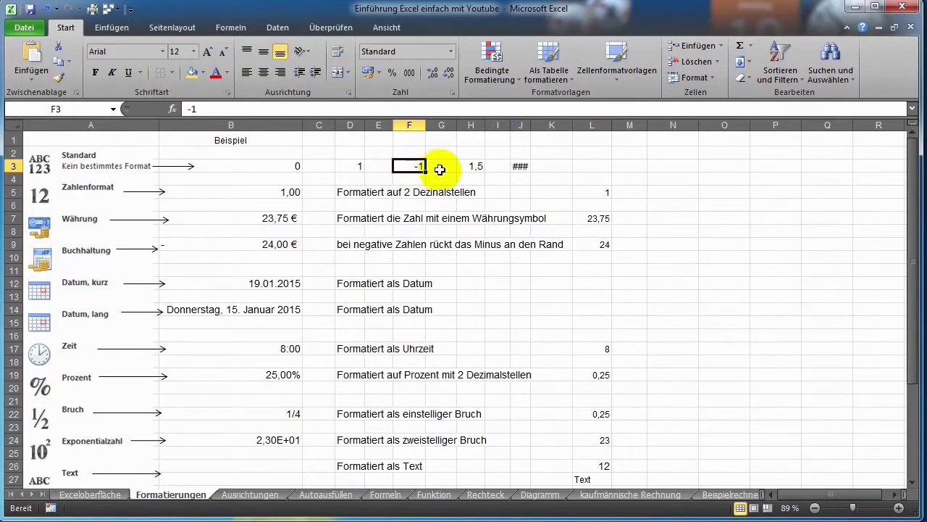
{"action": "left_click", "coordinate": [476, 166]}
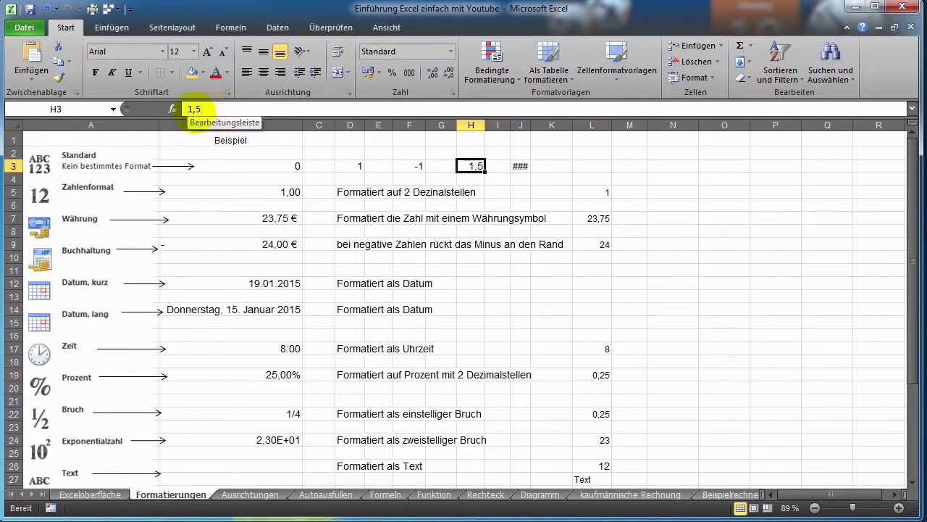
Step: Widen column J to about 10,43 so J3 shows 1444 instead of ###
{"action": "left_click", "coordinate": [523, 168]}
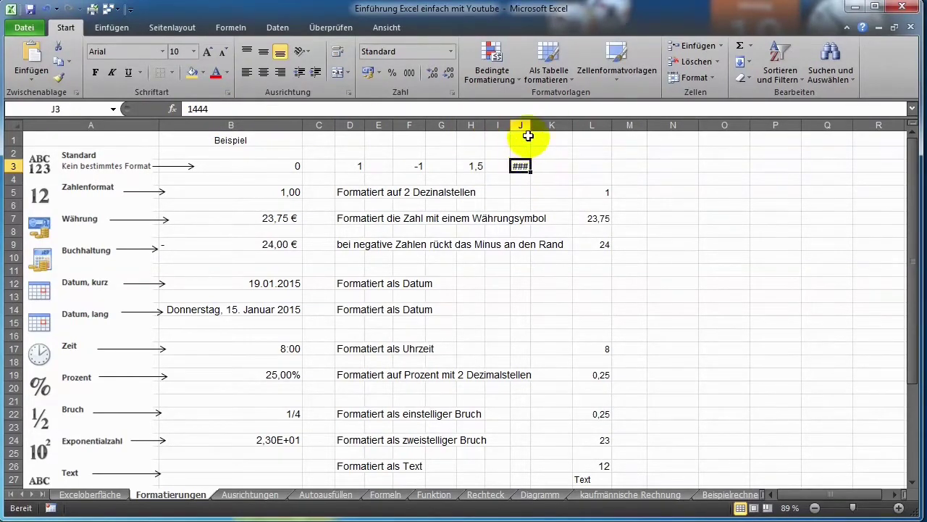
{"action": "left_click_drag", "start_coordinate": [530, 127], "coordinate": [529, 127]}
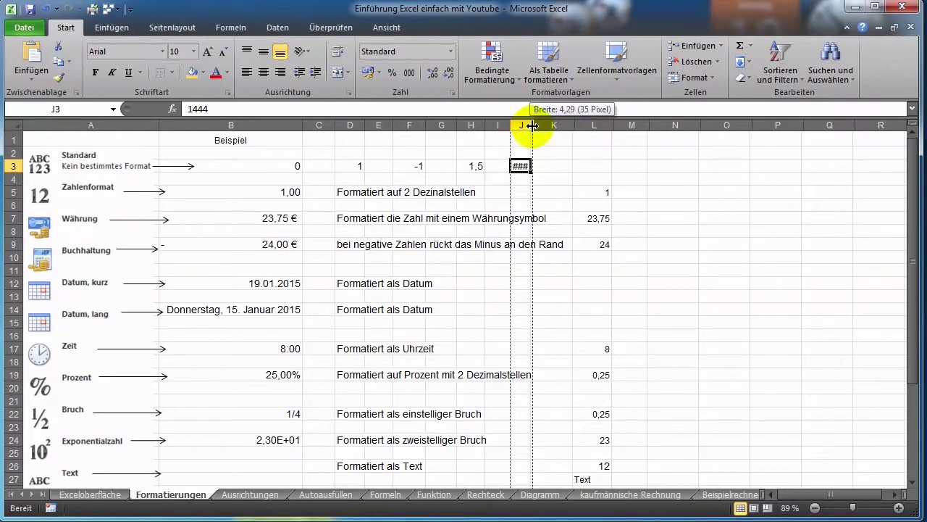
{"action": "left_click_drag", "start_coordinate": [530, 127], "coordinate": [559, 126]}
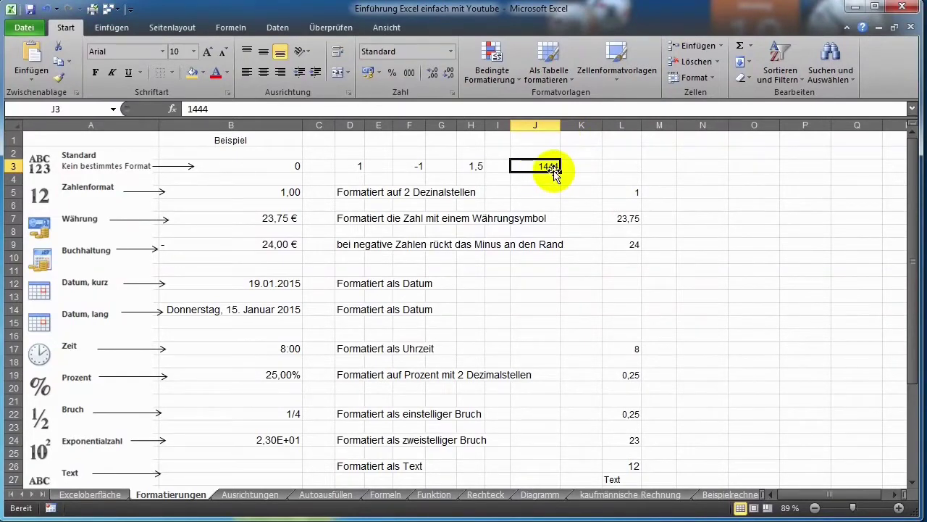
{"action": "left_click", "coordinate": [450, 51]}
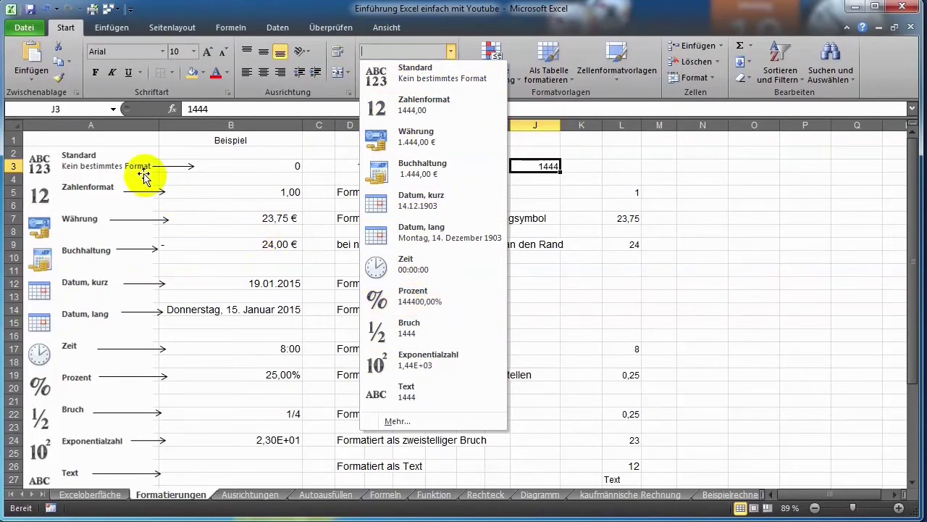
{"action": "left_click", "coordinate": [98, 189]}
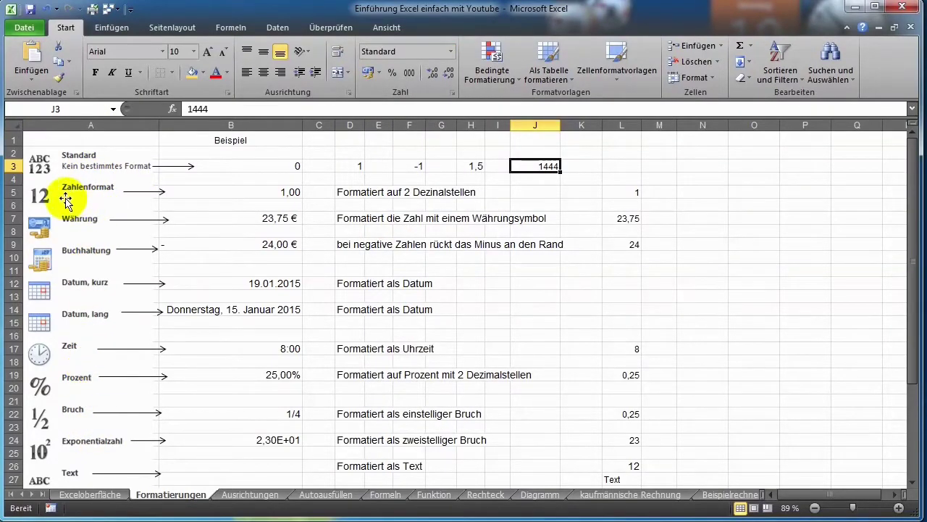
{"action": "left_click", "coordinate": [450, 51]}
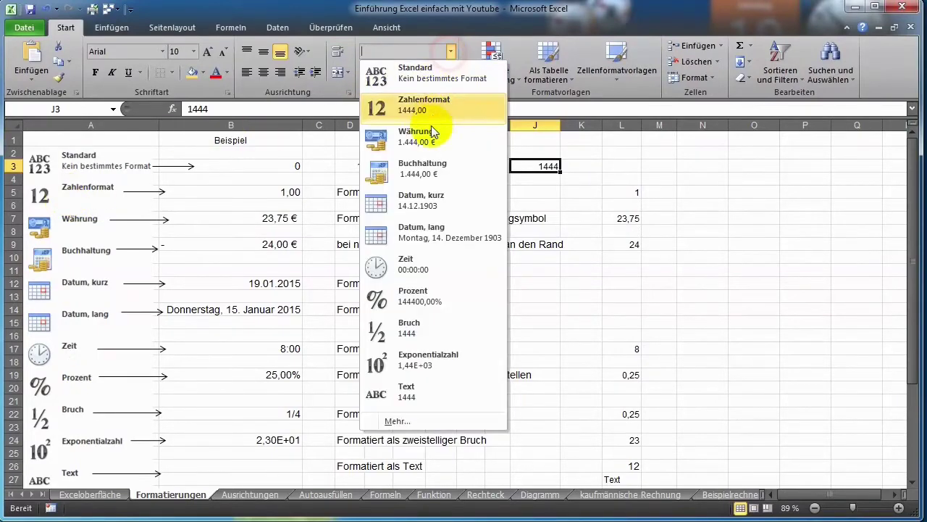
{"action": "left_click", "coordinate": [85, 216]}
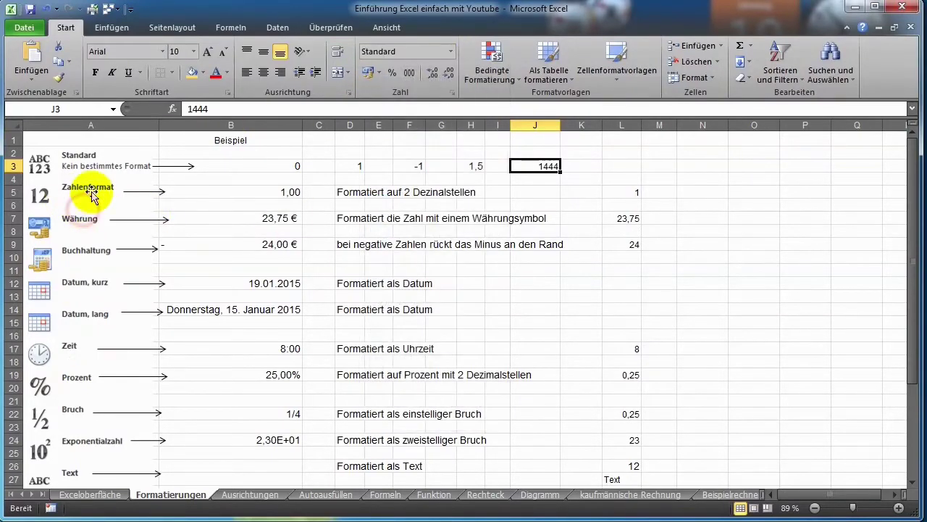
{"action": "left_click", "coordinate": [89, 197]}
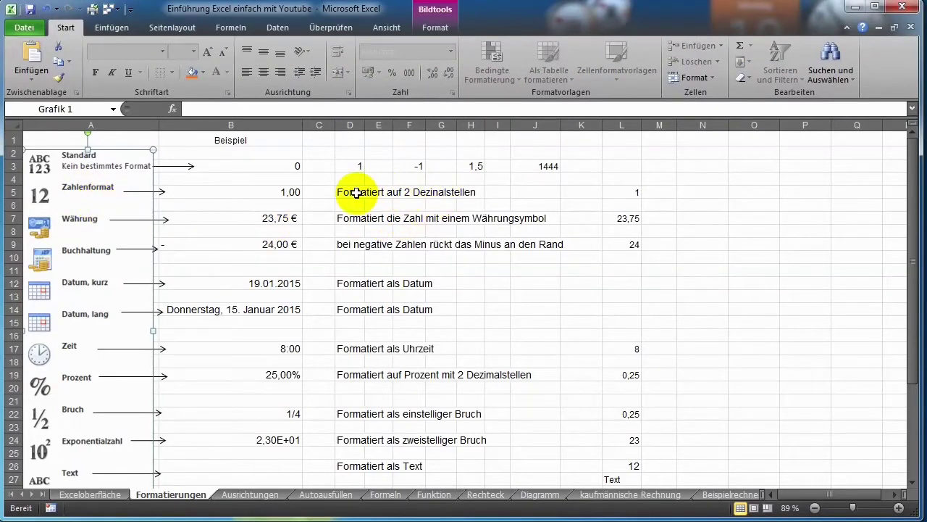
{"action": "left_click", "coordinate": [612, 195]}
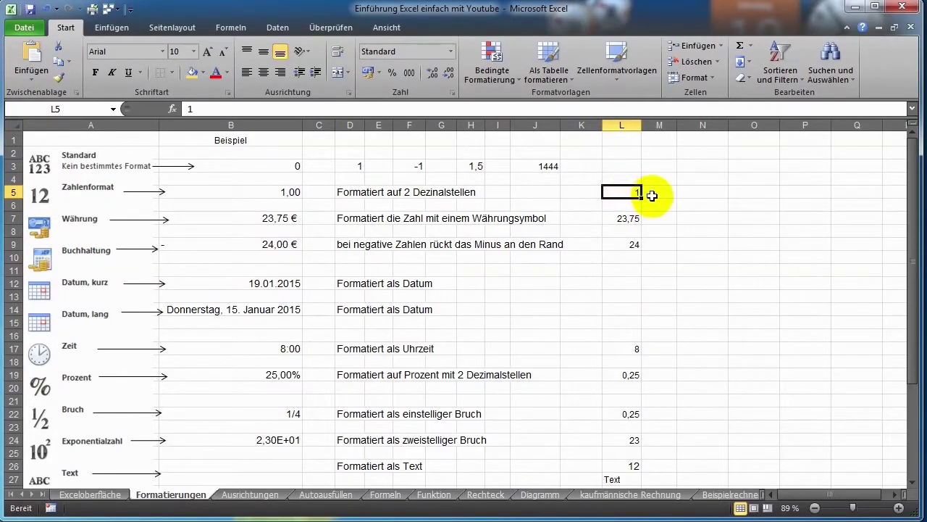
Step: Format L5 as a two-decimal number with thousands separators and enter 5555
{"action": "left_click", "coordinate": [450, 52]}
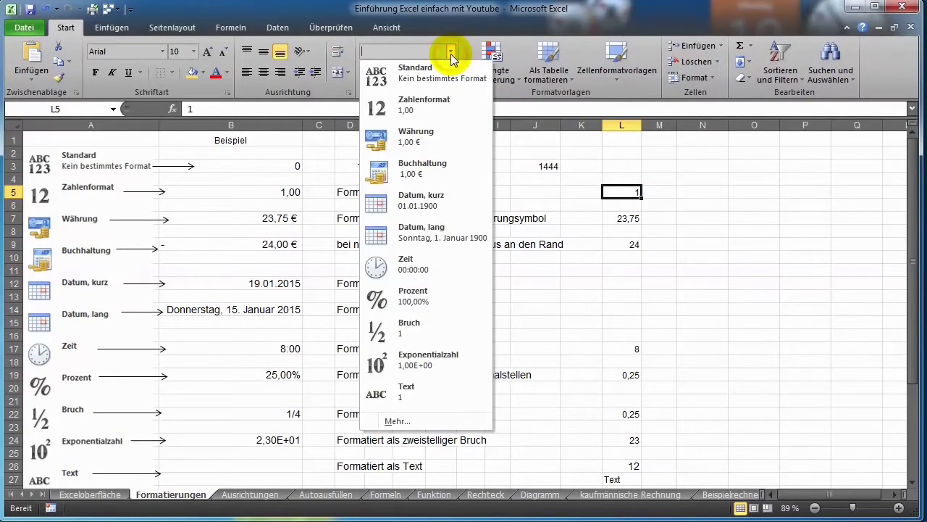
{"action": "left_click", "coordinate": [424, 104]}
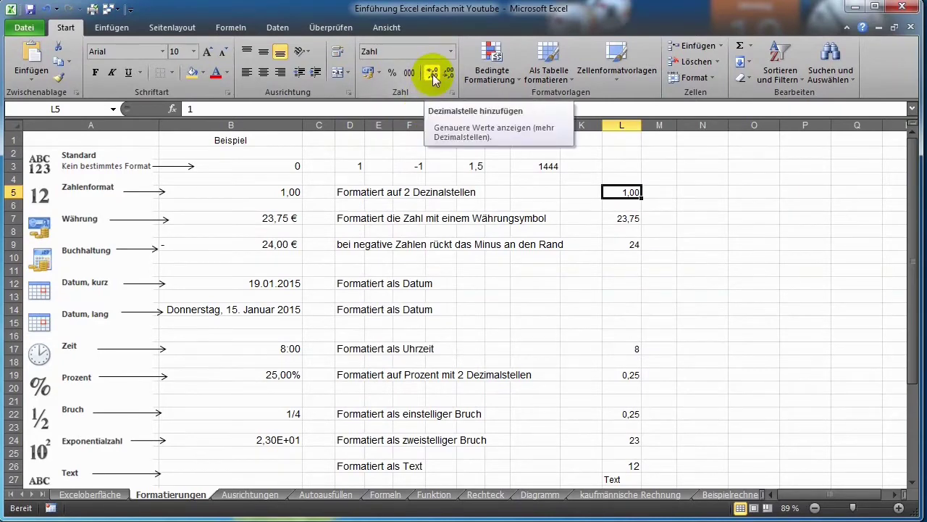
{"action": "left_click", "coordinate": [433, 76]}
{"action": "left_click", "coordinate": [433, 75]}
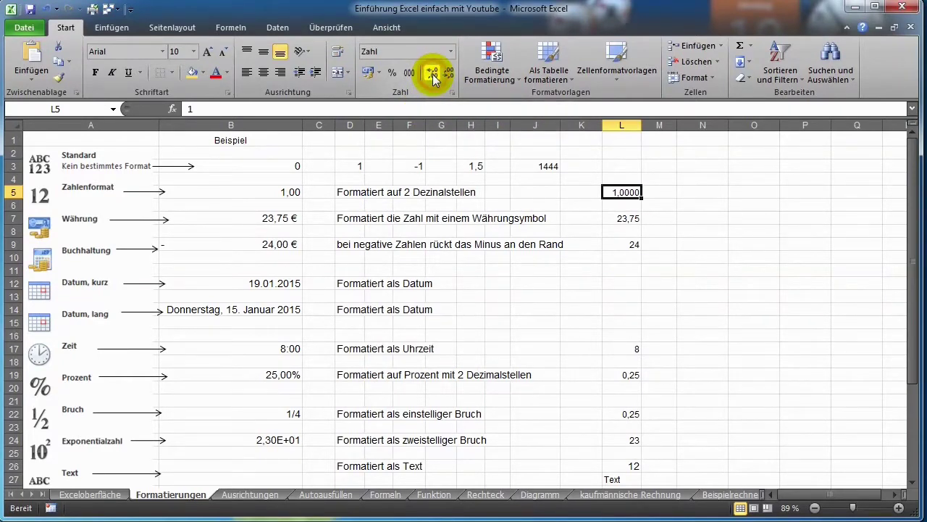
{"action": "left_click", "coordinate": [449, 76]}
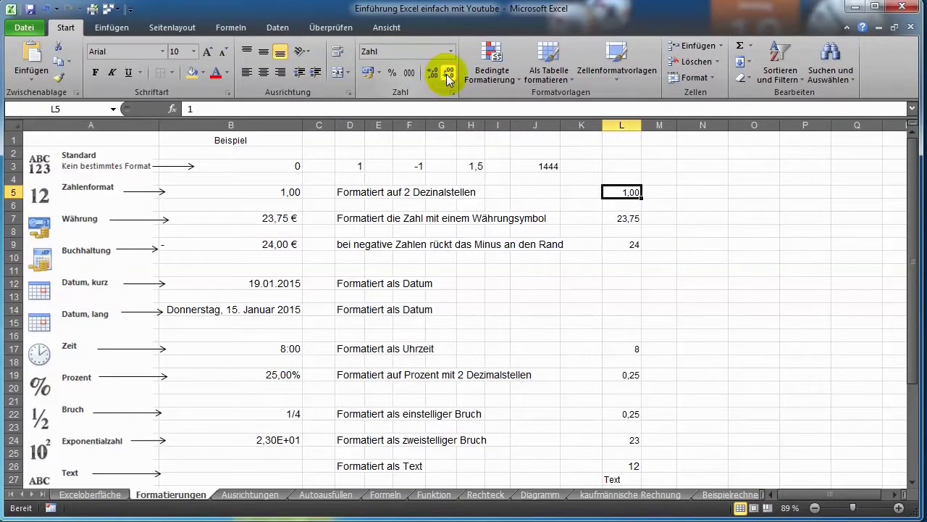
{"action": "left_click", "coordinate": [410, 75]}
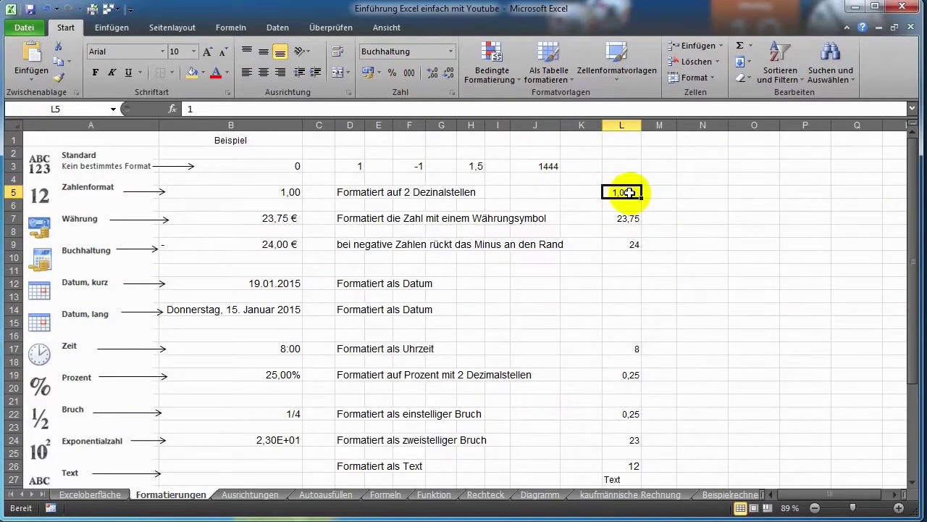
{"action": "type", "text": "5555"}
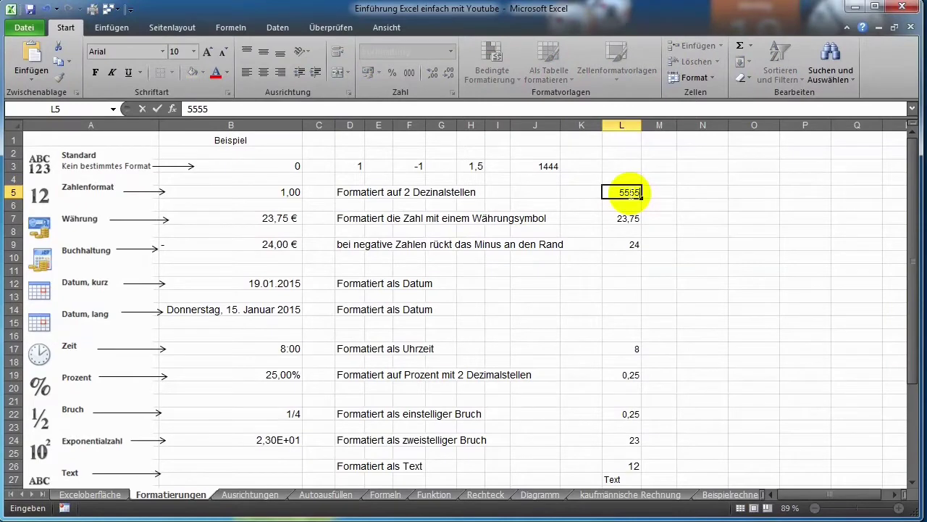
Step: Confirm 5555 in L5 and widen column L slightly so it shows 5.555,00
{"action": "left_click", "coordinate": [634, 256]}
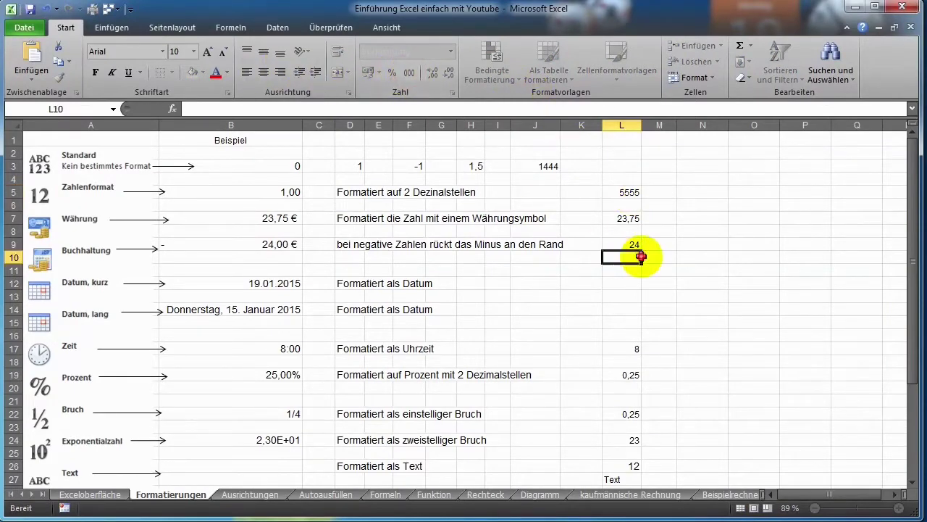
{"action": "left_click_drag", "start_coordinate": [641, 125], "coordinate": [669, 125]}
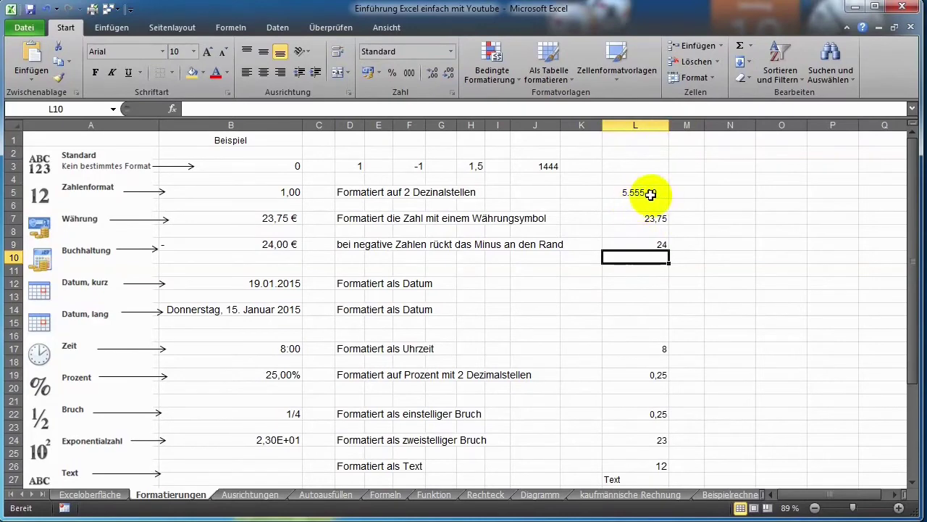
{"action": "mouse_move", "coordinate": [667, 121]}
{"action": "left_mouse_down"}
{"action": "mouse_move", "coordinate": [642, 125]}
{"action": "mouse_move", "coordinate": [656, 125]}
{"action": "left_mouse_up"}
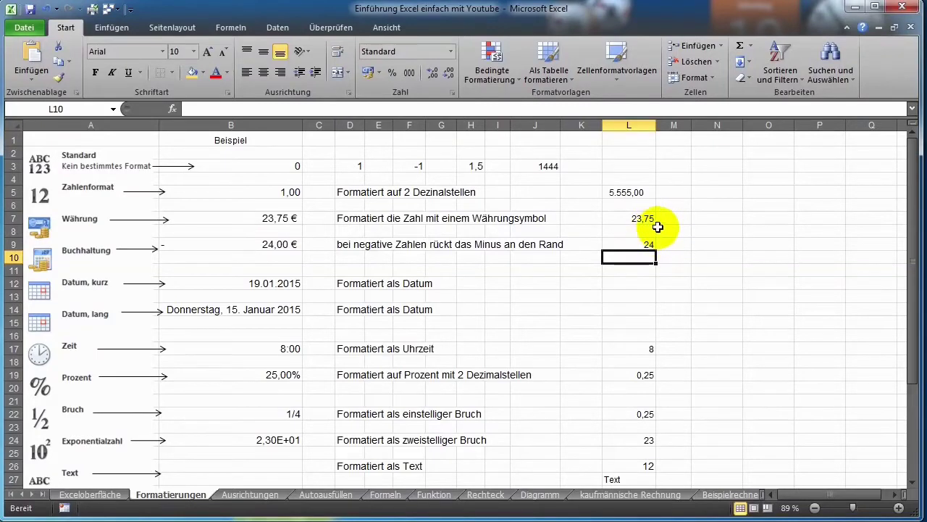
Step: Apply the euro currency format to the 23,75 value in L7
{"action": "left_click", "coordinate": [635, 221]}
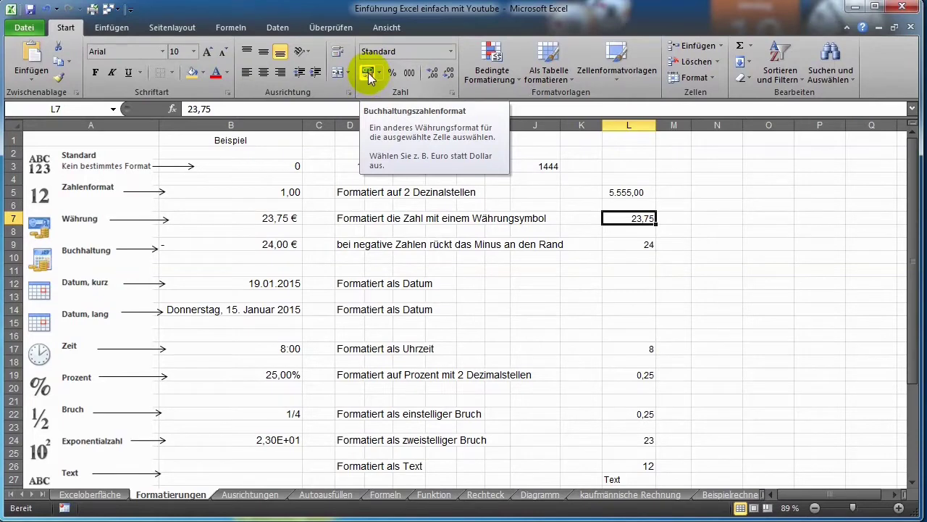
{"action": "left_click", "coordinate": [450, 51]}
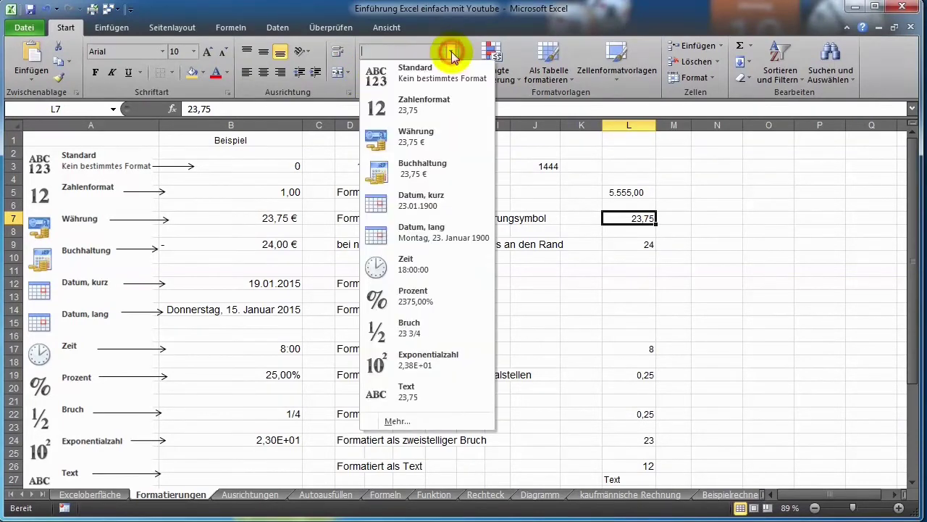
{"action": "left_click", "coordinate": [413, 144]}
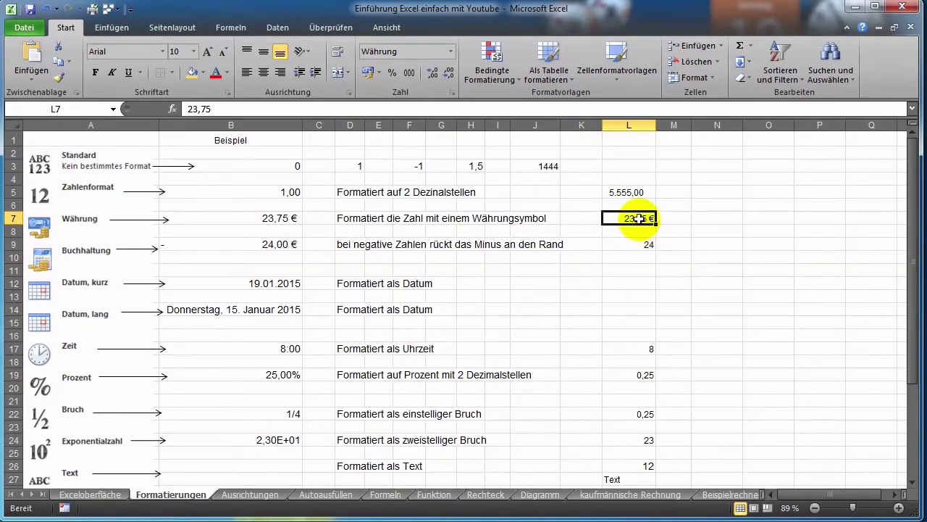
Step: Format M7 as currency and enter 45, shown as 45,00 €
{"action": "left_click", "coordinate": [681, 218]}
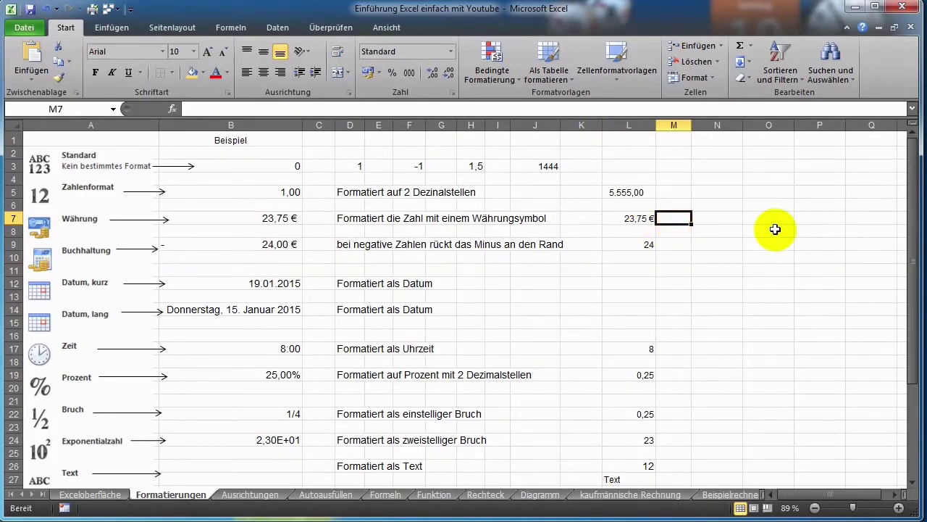
{"action": "left_click", "coordinate": [451, 53]}
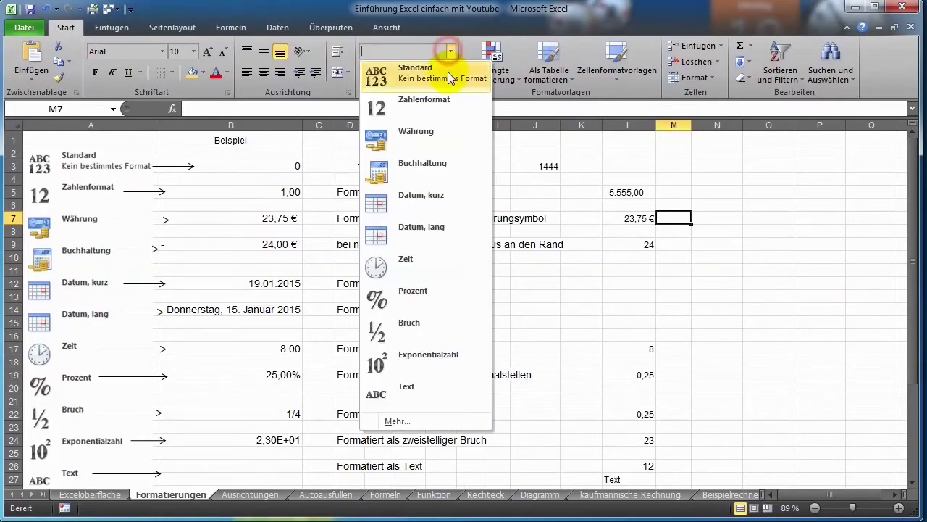
{"action": "left_click", "coordinate": [424, 136]}
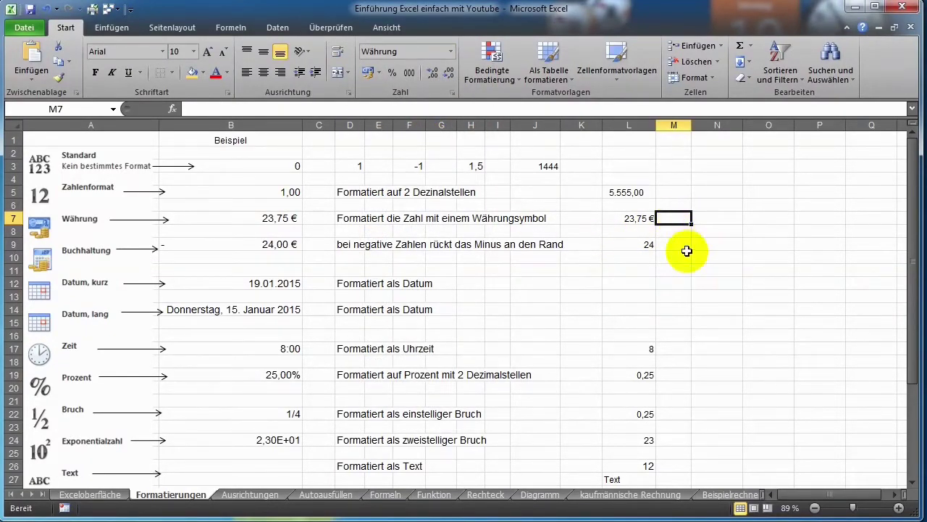
{"action": "type", "text": "45"}
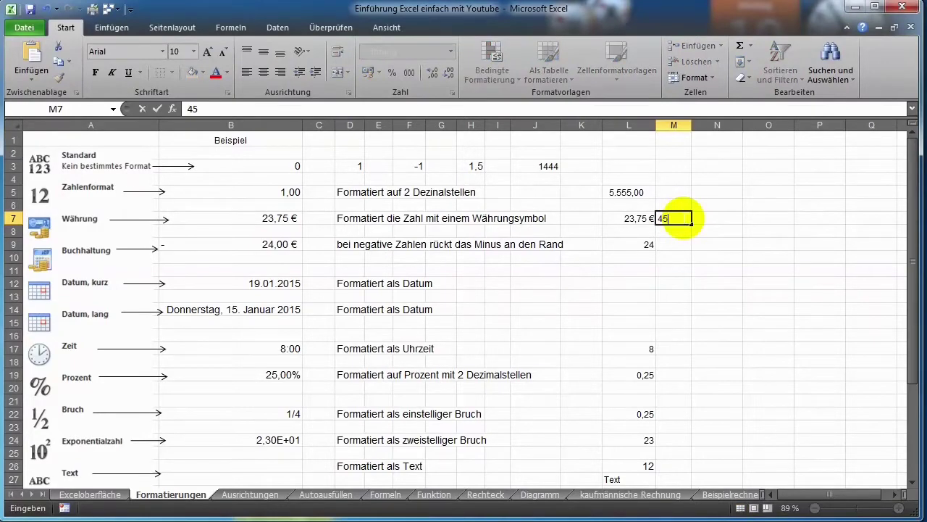
{"action": "key", "text": "Return"}
{"action": "left_click", "coordinate": [729, 285]}
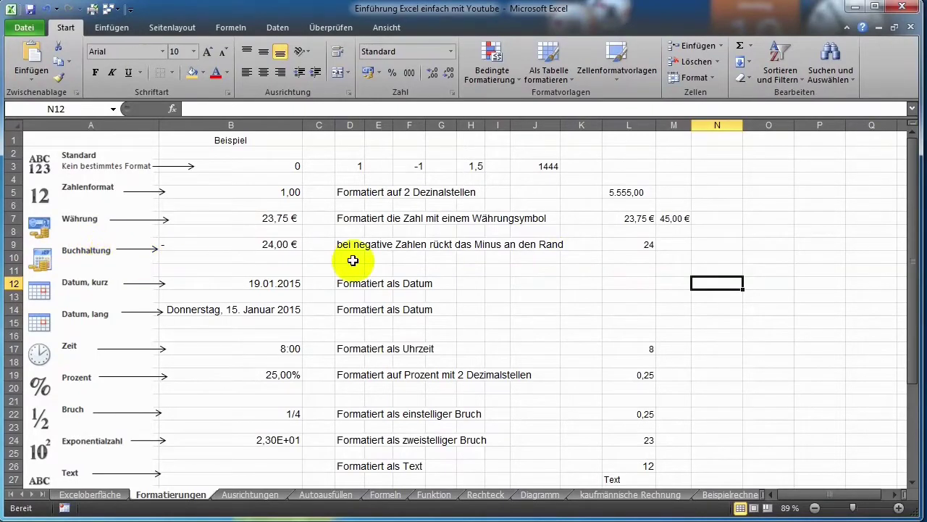
Step: Give L9 the Buchhaltung format and change 24 to -24, showing - 24,00 €
{"action": "left_click", "coordinate": [634, 243]}
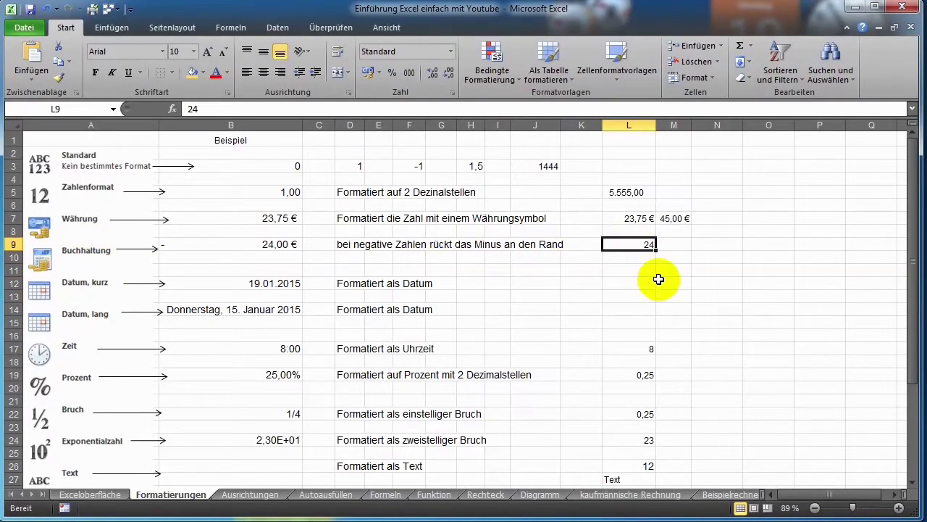
{"action": "left_click", "coordinate": [451, 52]}
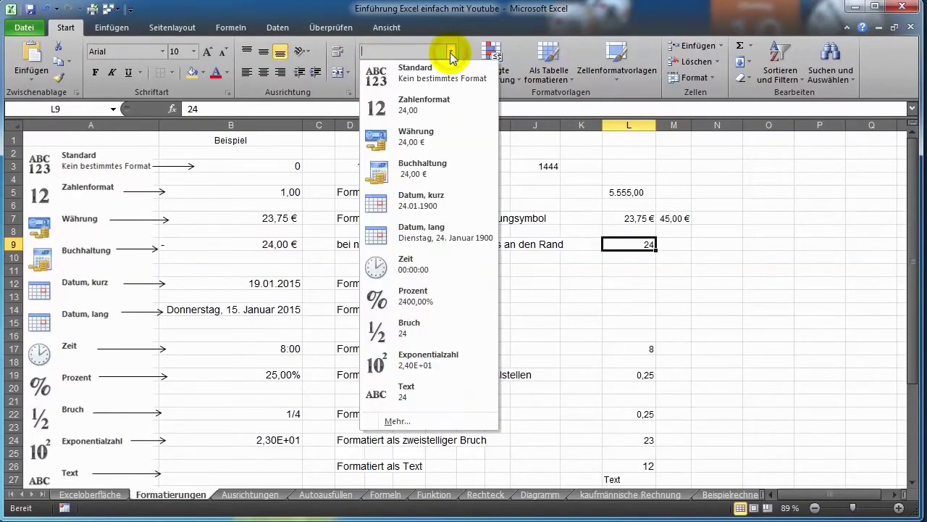
{"action": "left_click", "coordinate": [435, 178]}
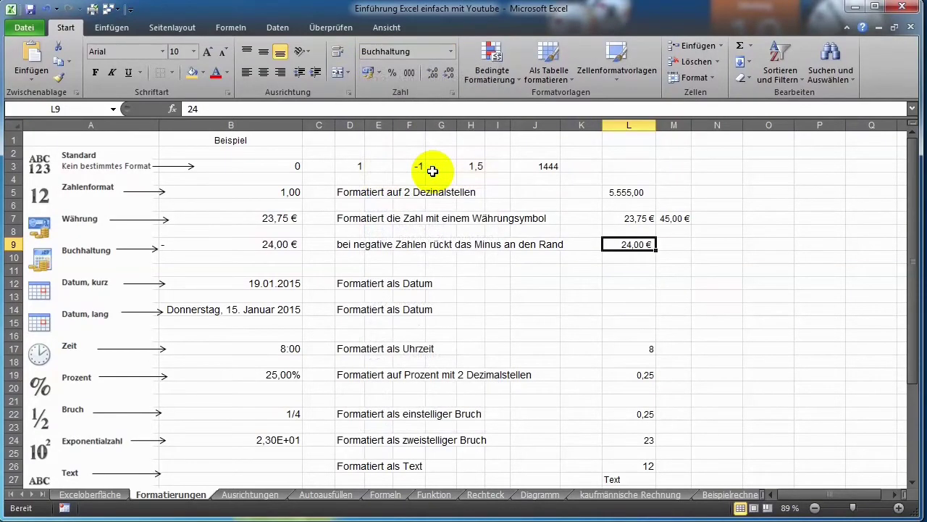
{"action": "left_click", "coordinate": [191, 109]}
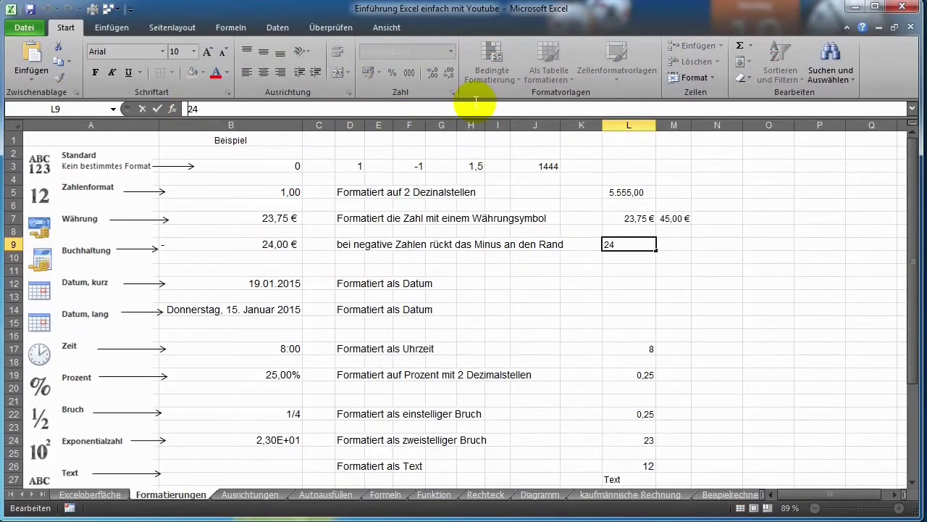
{"action": "type", "text": "-"}
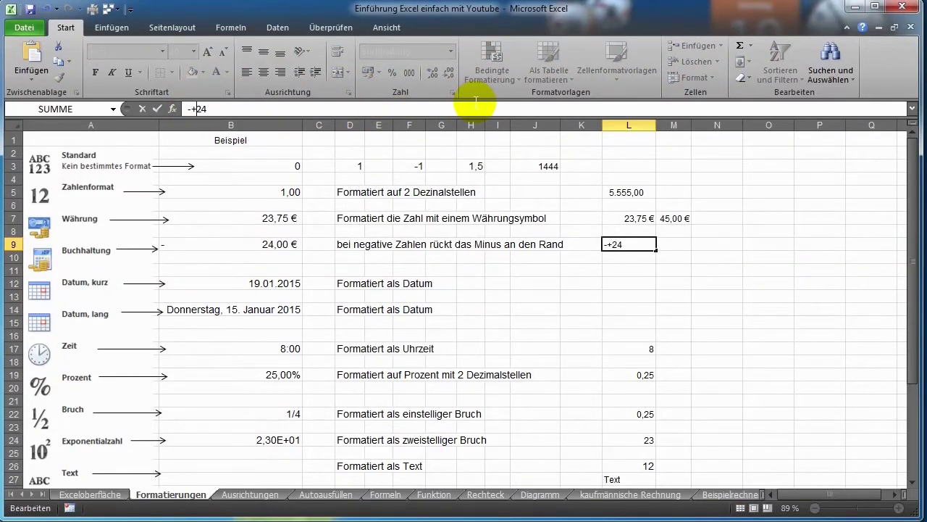
{"action": "key", "text": "Return"}
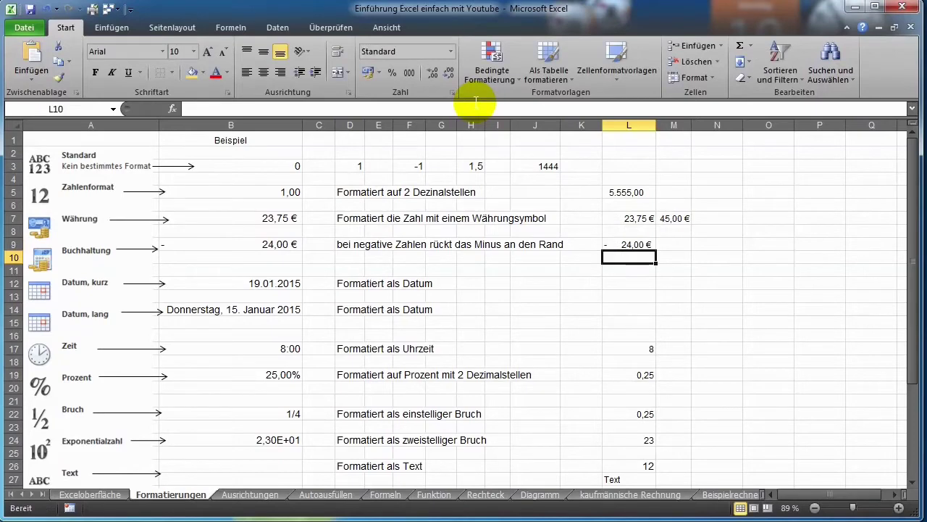
Step: Change L7 to -23,75 € by adding a minus before the value
{"action": "left_click", "coordinate": [614, 219]}
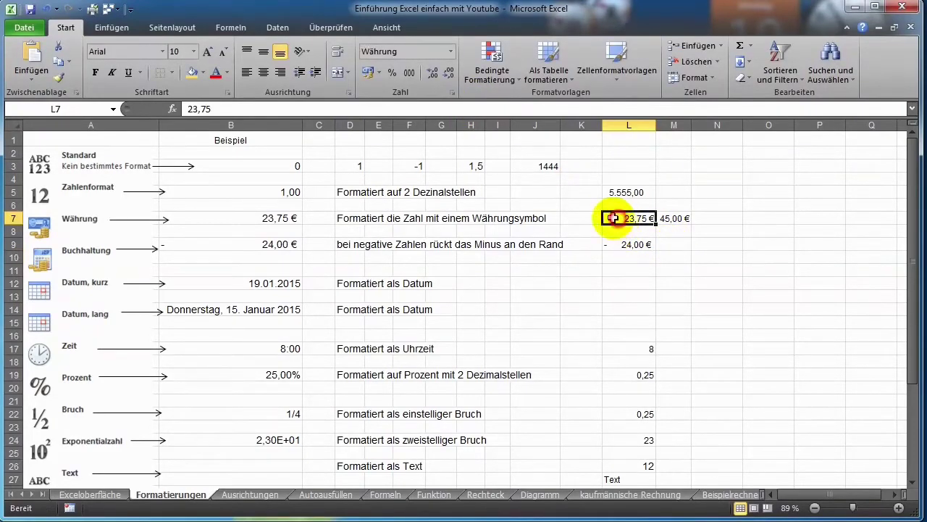
{"action": "left_click", "coordinate": [193, 108]}
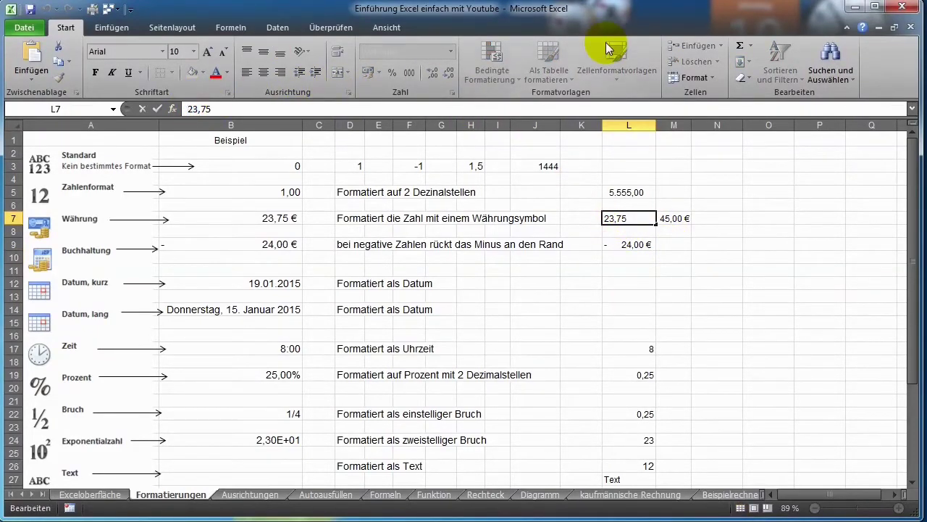
{"action": "type", "text": "-"}
{"action": "key", "text": "Return"}
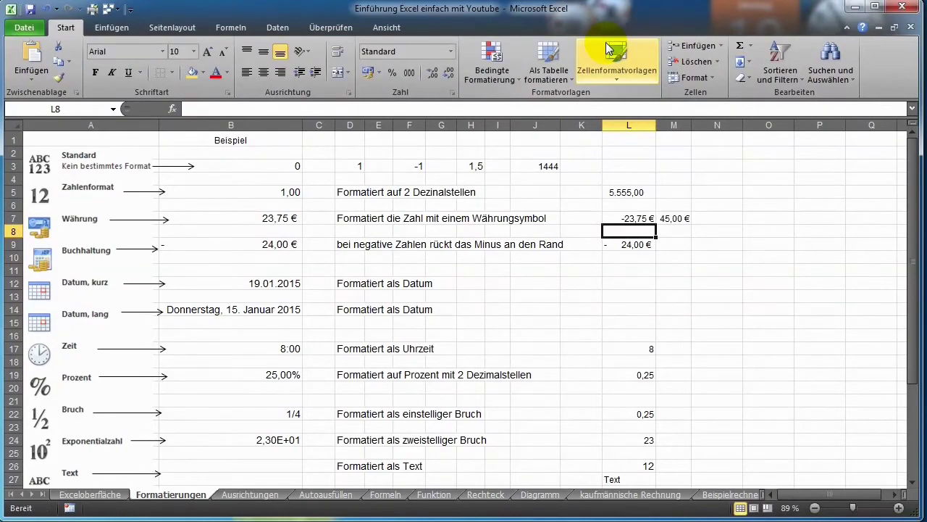
{"action": "left_click", "coordinate": [668, 246]}
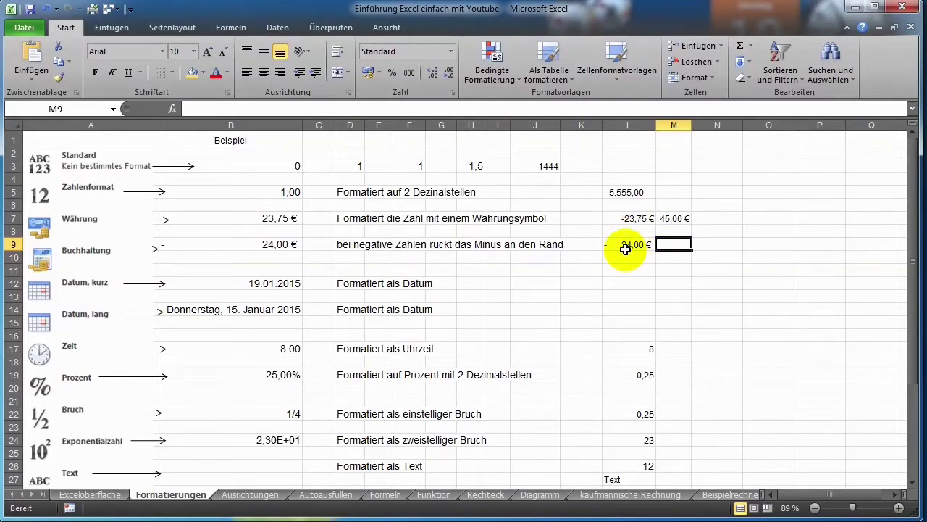
Step: Replace L7's value with 0 so it shows 0,00 €
{"action": "left_click", "coordinate": [450, 51]}
{"action": "left_click", "coordinate": [611, 249]}
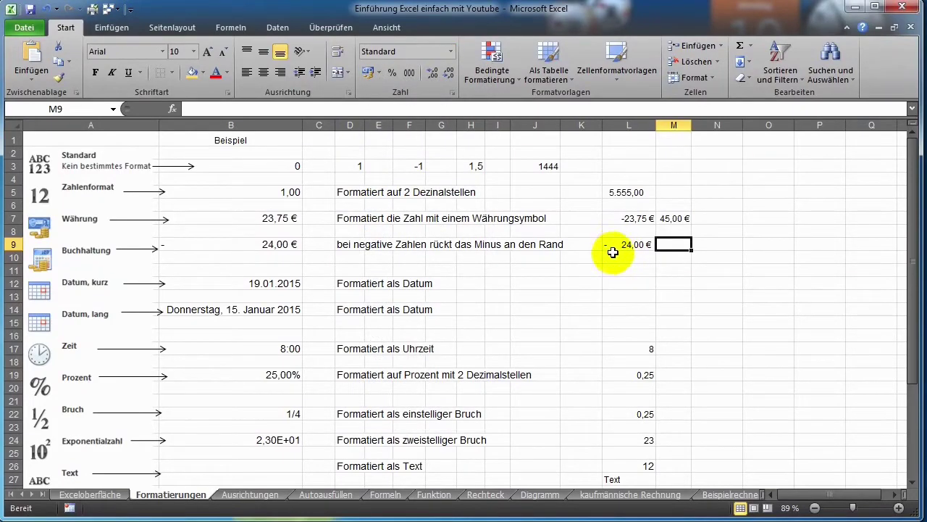
{"action": "left_click", "coordinate": [627, 218]}
{"action": "left_click", "coordinate": [221, 109]}
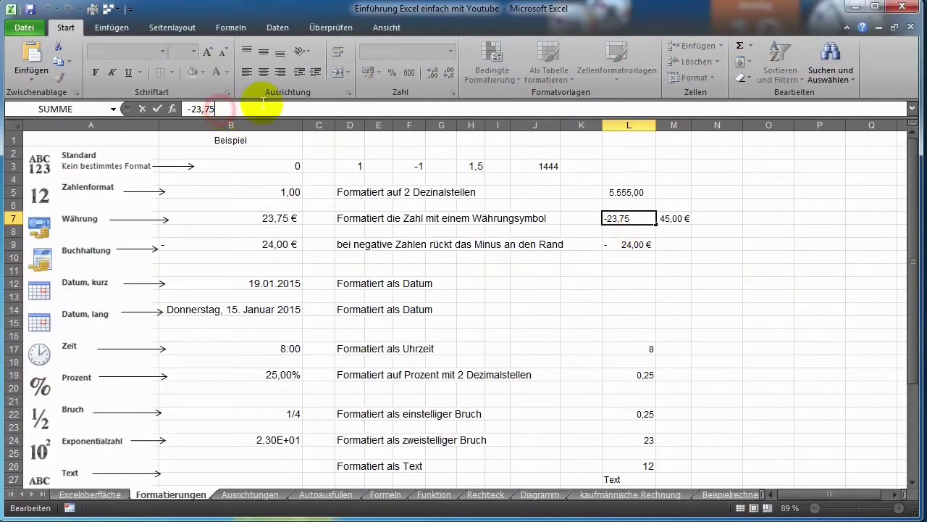
{"action": "key", "text": "BackSpace"}
{"action": "key", "text": "BackSpace"}
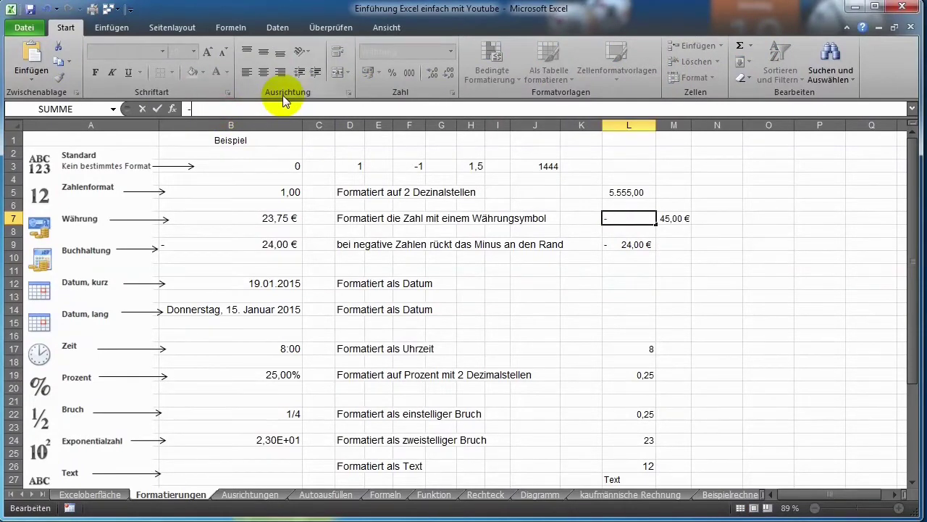
{"action": "key", "text": "BackSpace"}
{"action": "type", "text": "0"}
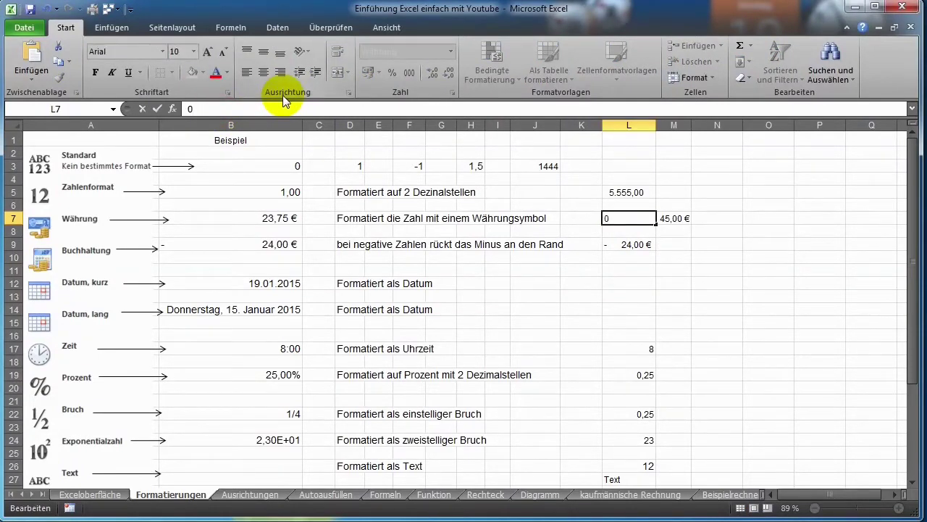
{"action": "key", "text": "Return"}
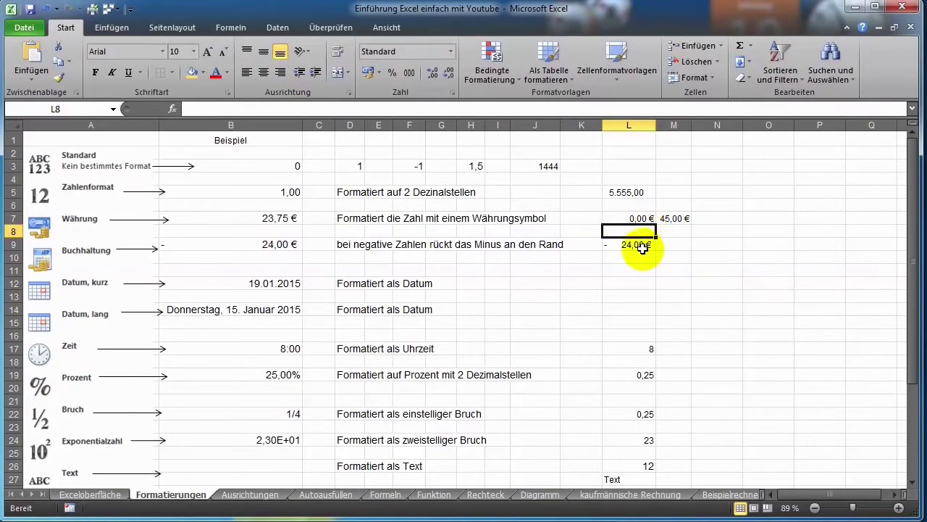
Step: Replace L9's value with 0 so it shows the accounting dash - €
{"action": "left_click", "coordinate": [641, 244]}
{"action": "left_click", "coordinate": [206, 109]}
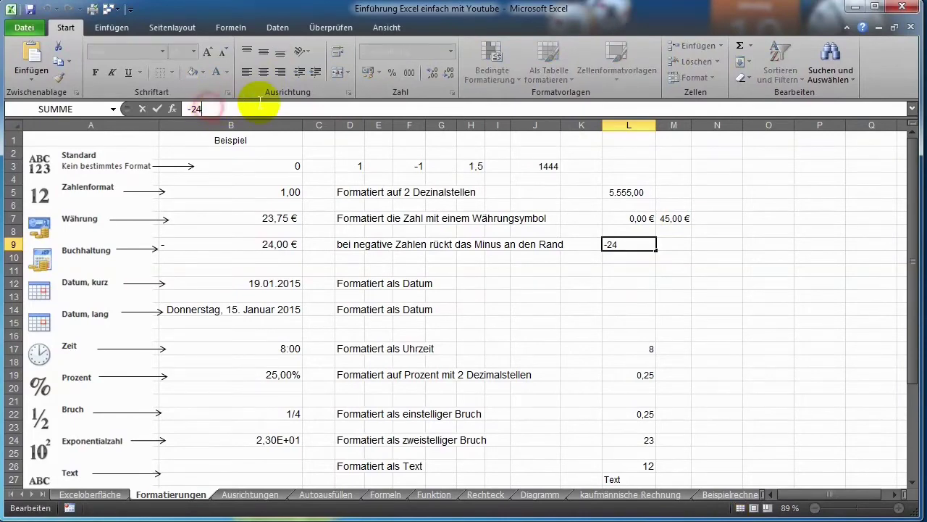
{"action": "key", "text": "BackSpace"}
{"action": "type", "text": "0"}
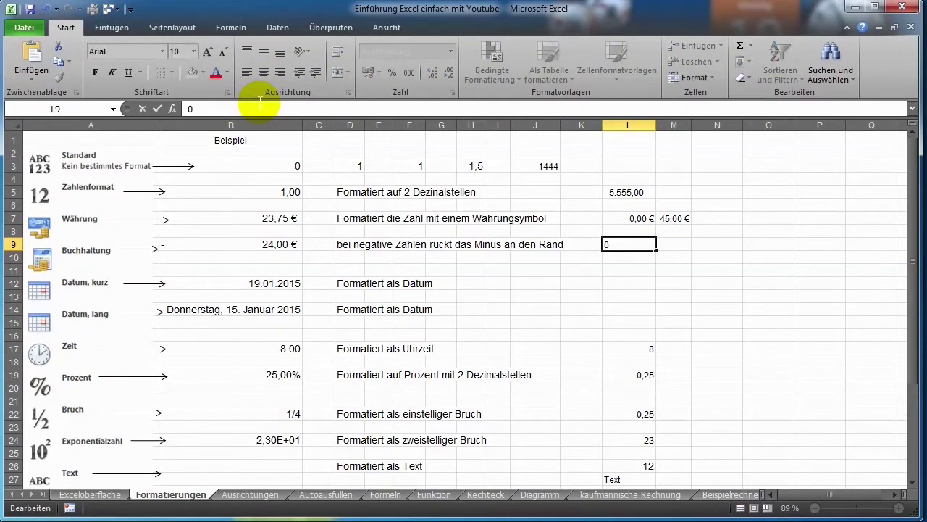
{"action": "key", "text": "Return"}
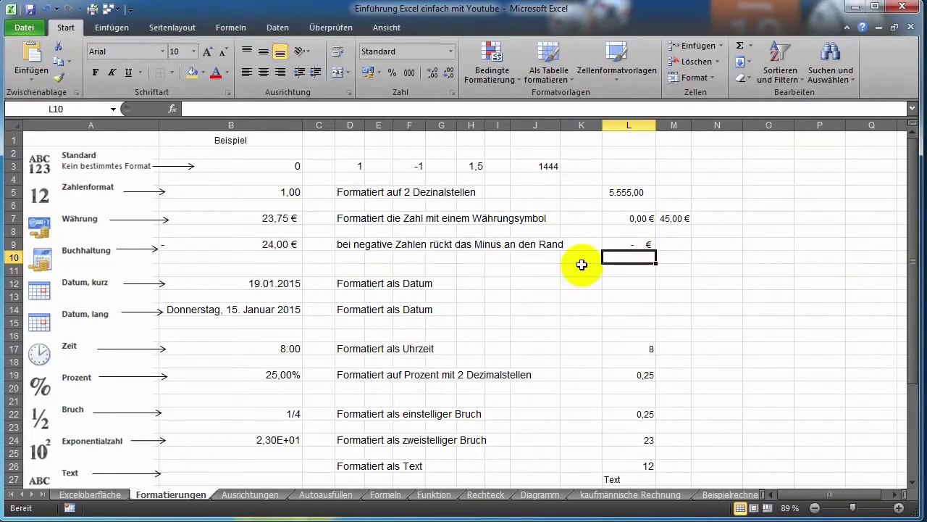
Step: Enter the date 19.05.2015 (typed as 19.5.) in both L12 and L14
{"action": "left_click", "coordinate": [644, 283]}
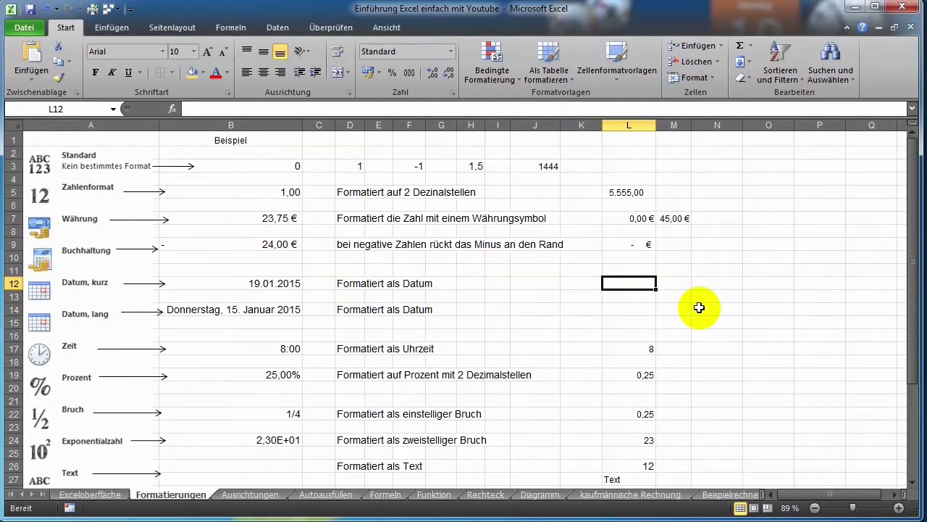
{"action": "type", "text": "19.5.15"}
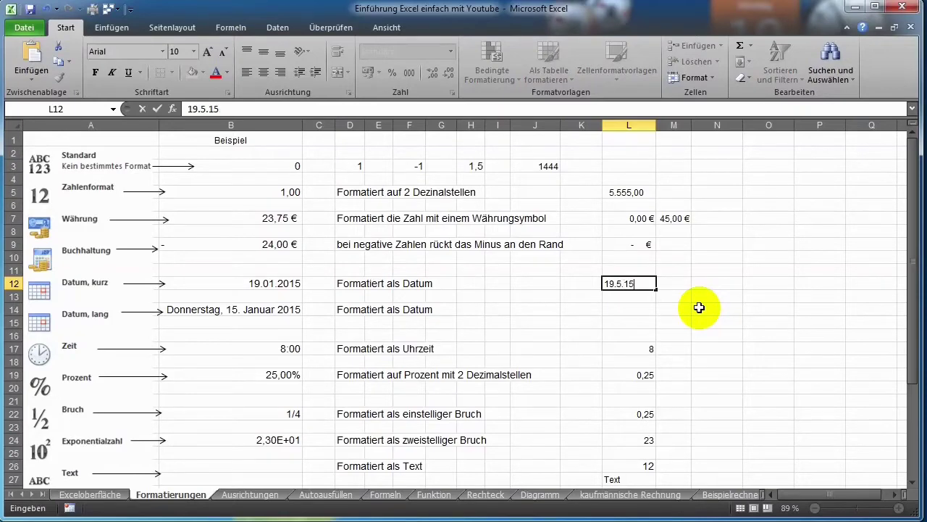
{"action": "key", "text": "Return"}
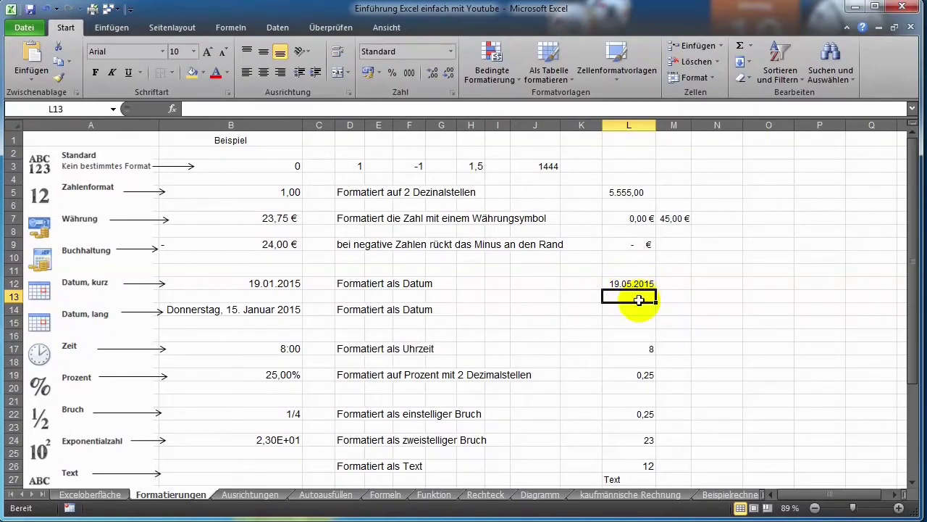
{"action": "left_click", "coordinate": [635, 313]}
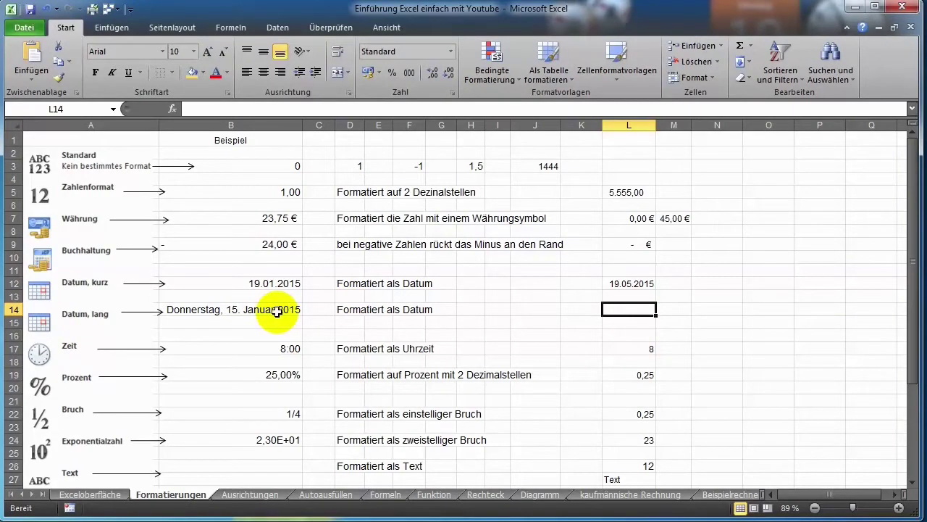
{"action": "type", "text": "19.5.2015"}
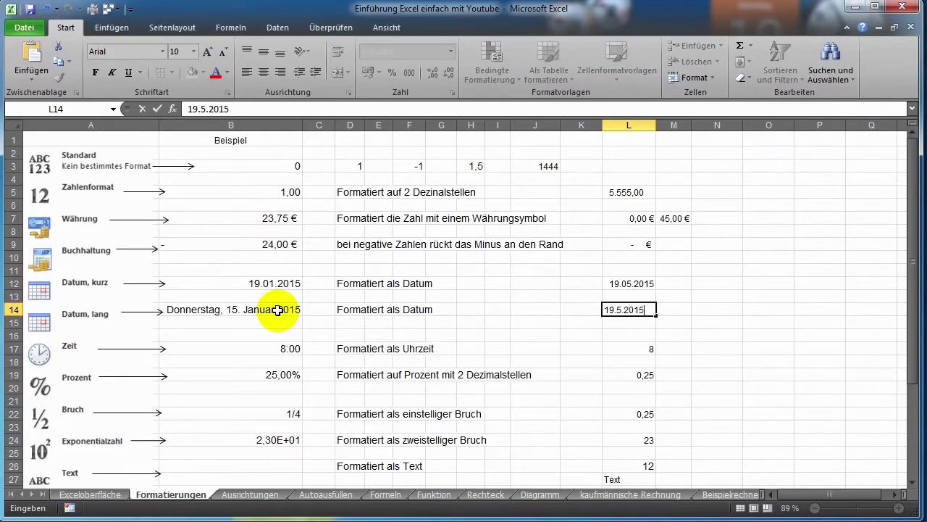
{"action": "key", "text": "Return"}
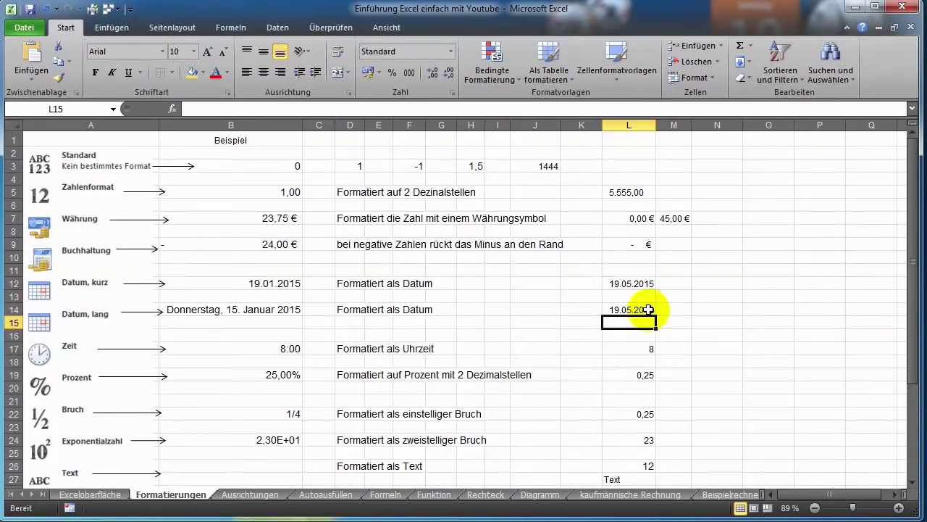
Step: Apply Datum, lang to L14 and widen column L to fit Dienstag, 19. Mai 2015
{"action": "left_click", "coordinate": [645, 309]}
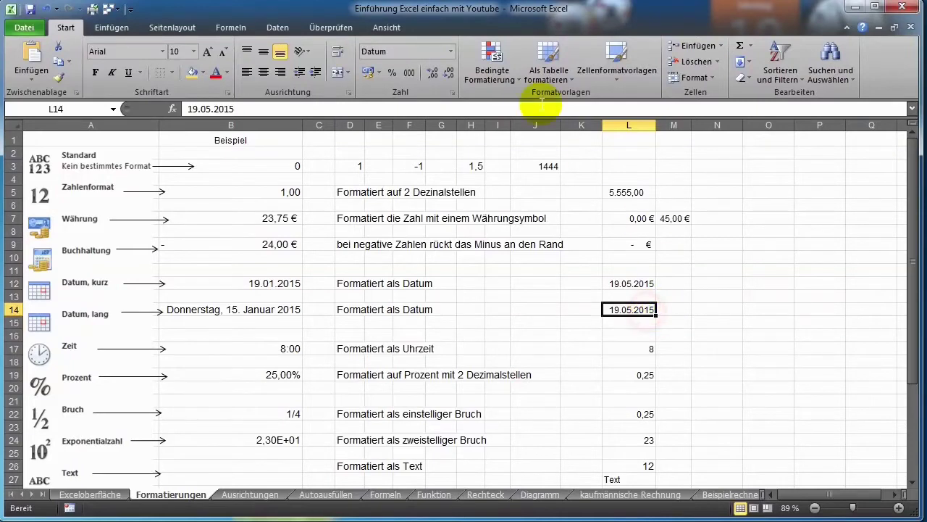
{"action": "left_click", "coordinate": [451, 51]}
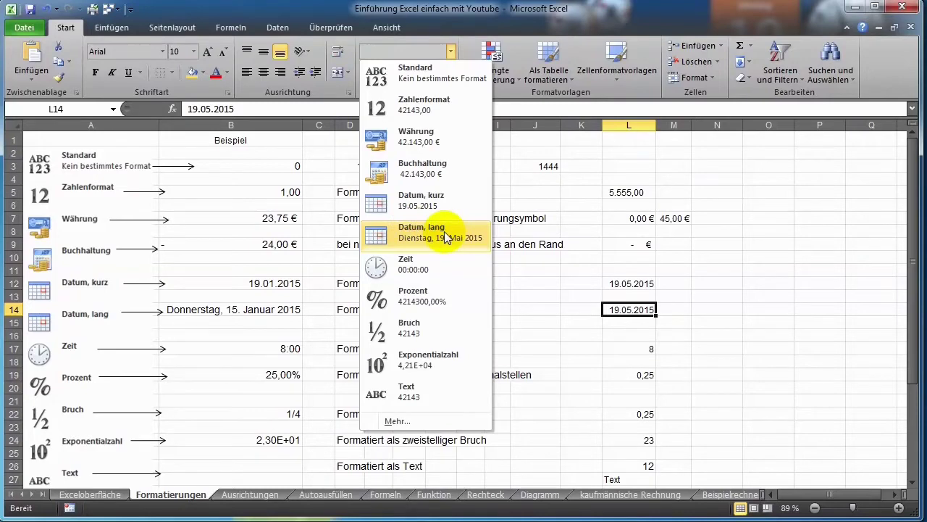
{"action": "left_click", "coordinate": [447, 238]}
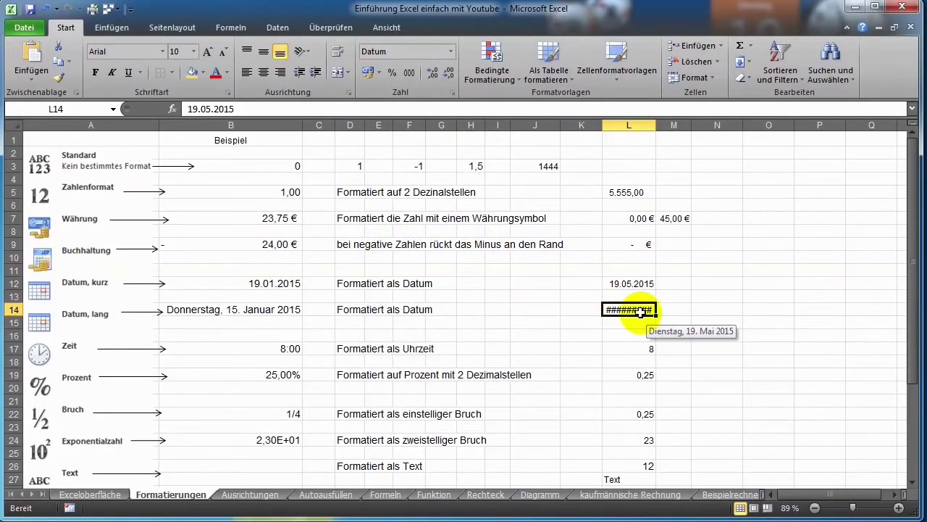
{"action": "left_click_drag", "start_coordinate": [657, 124], "coordinate": [703, 126]}
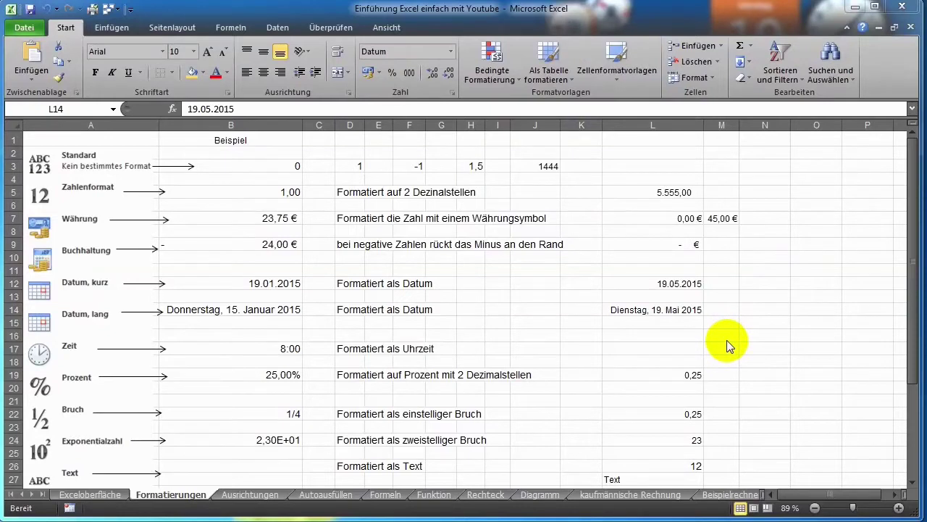
Step: Enter 8 in L17 and give it the 12-hour 1:30 PM time format
{"action": "left_click", "coordinate": [686, 350]}
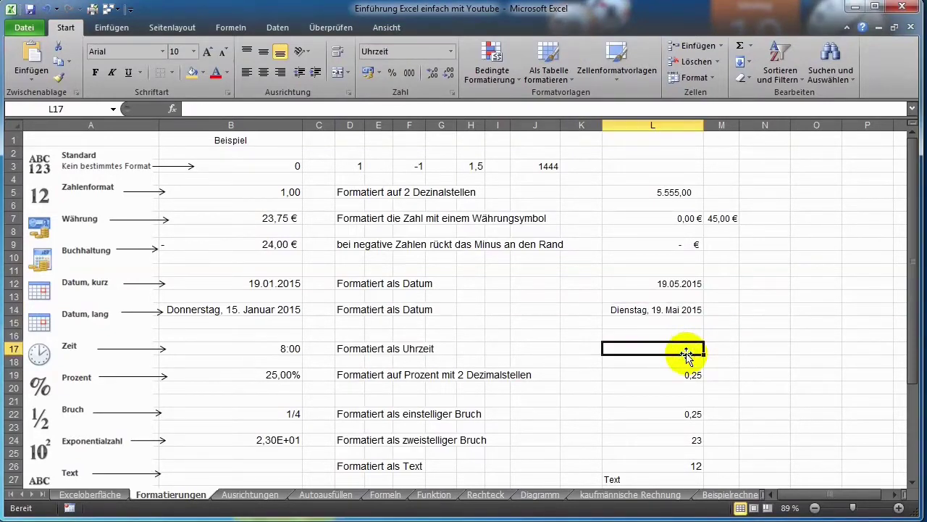
{"action": "type", "text": "8"}
{"action": "key", "text": "Return"}
{"action": "left_click", "coordinate": [697, 349]}
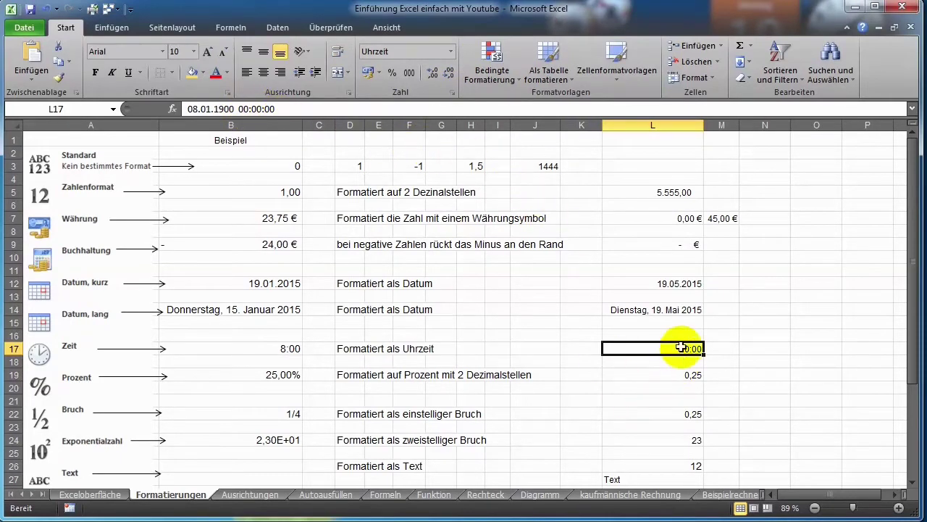
{"action": "left_click", "coordinate": [450, 51]}
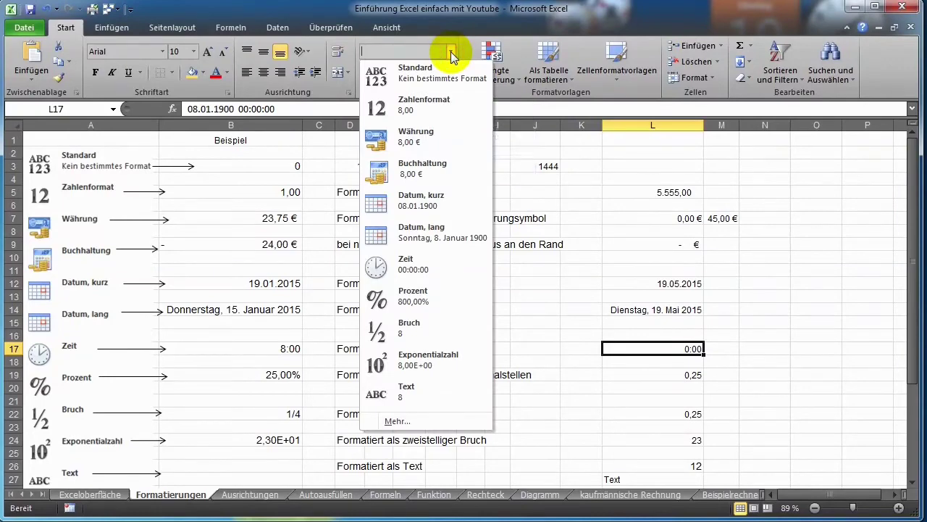
{"action": "left_click", "coordinate": [397, 421]}
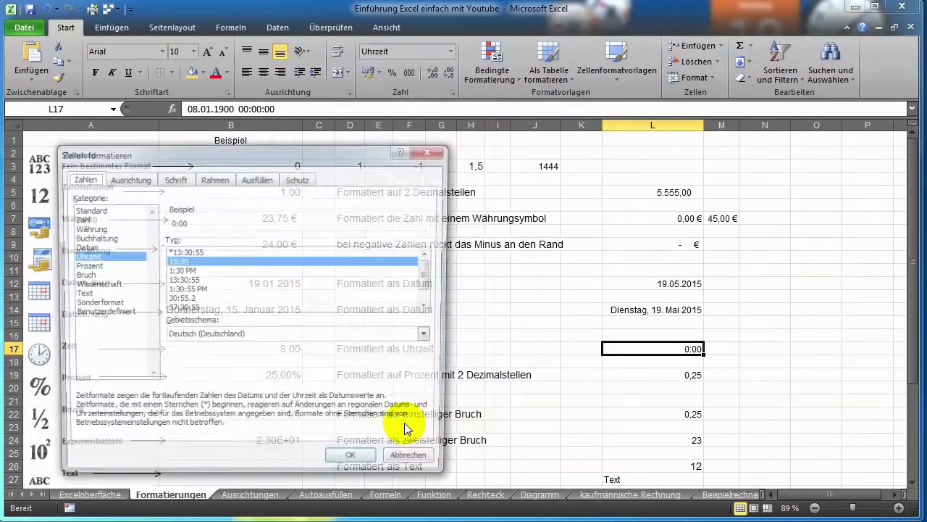
{"action": "left_click", "coordinate": [184, 271]}
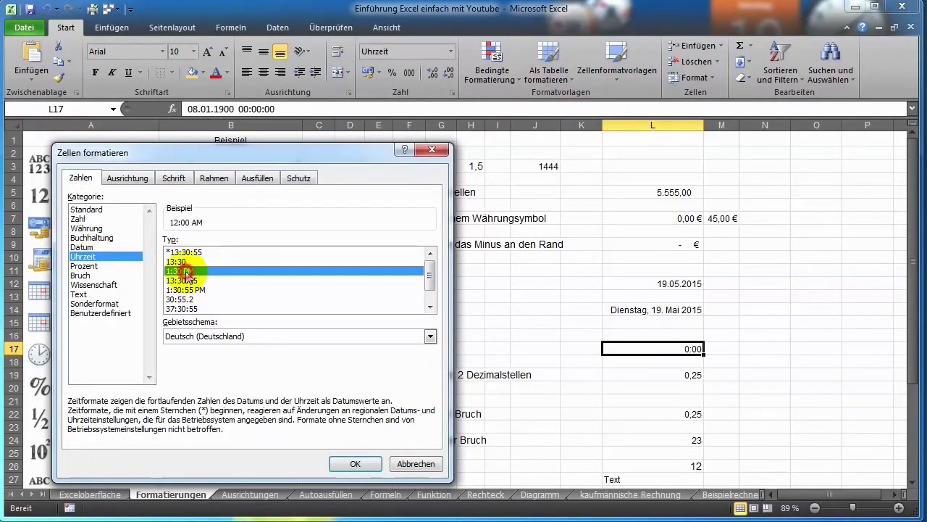
{"action": "left_click", "coordinate": [357, 461]}
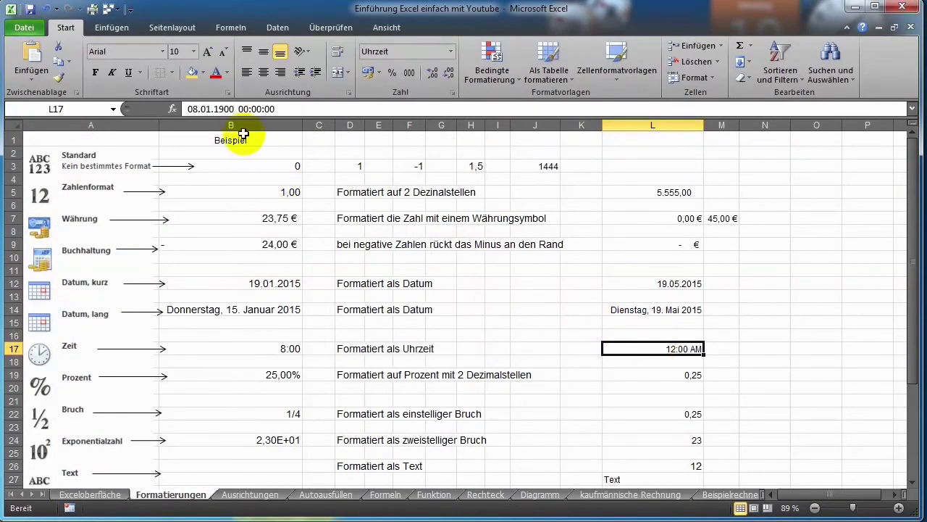
Step: Correct L17's value to 08:00 so it displays 8:00 AM
{"action": "left_click", "coordinate": [244, 109]}
{"action": "double_click", "coordinate": [240, 108]}
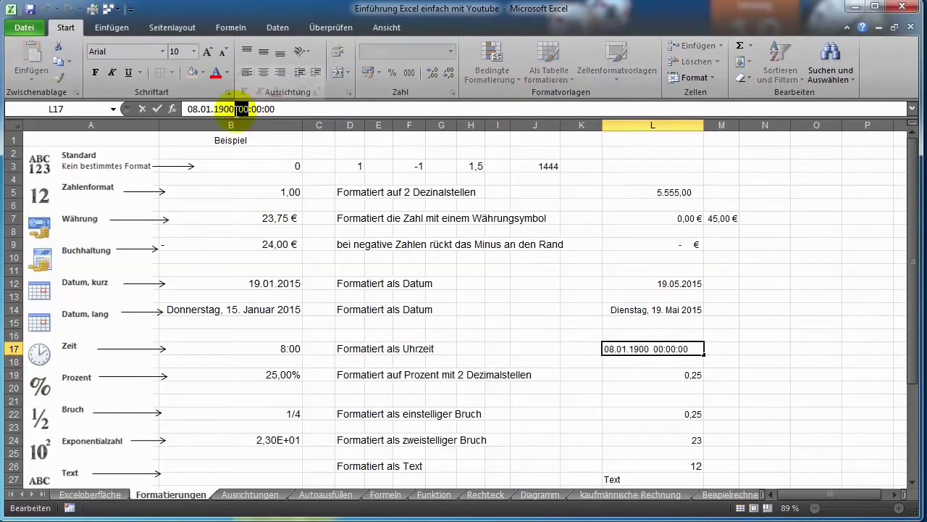
{"action": "type", "text": "08"}
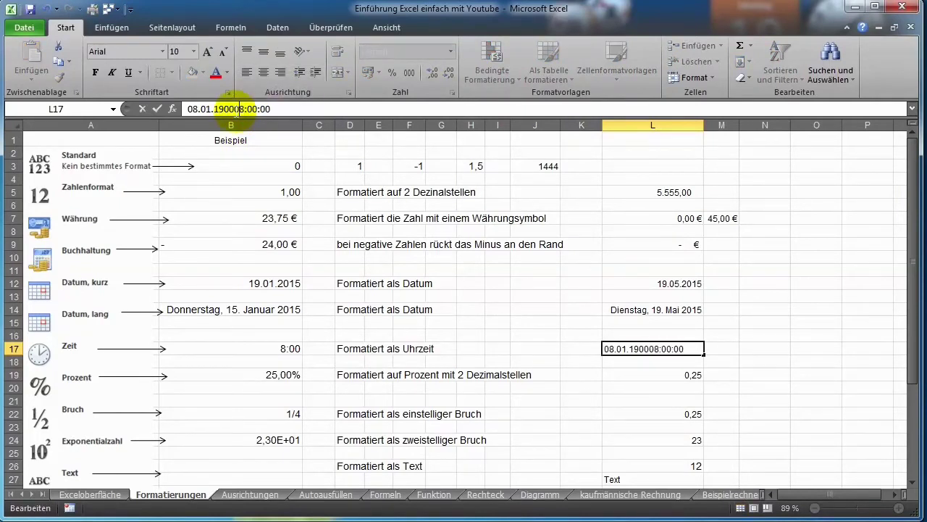
{"action": "key", "text": "Return"}
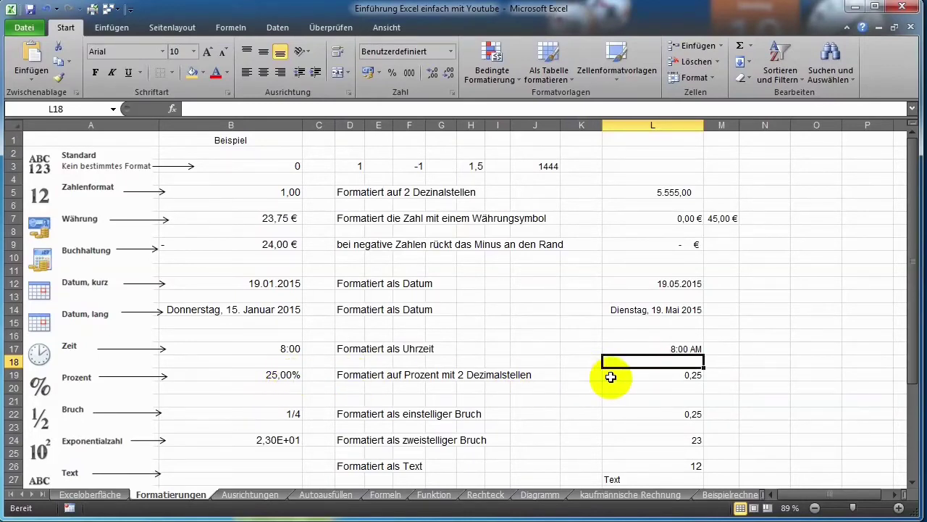
Step: Show L19's 0,25 as 25% with the % button, after undoing a trial Prozent dropdown format
{"action": "left_click", "coordinate": [646, 375]}
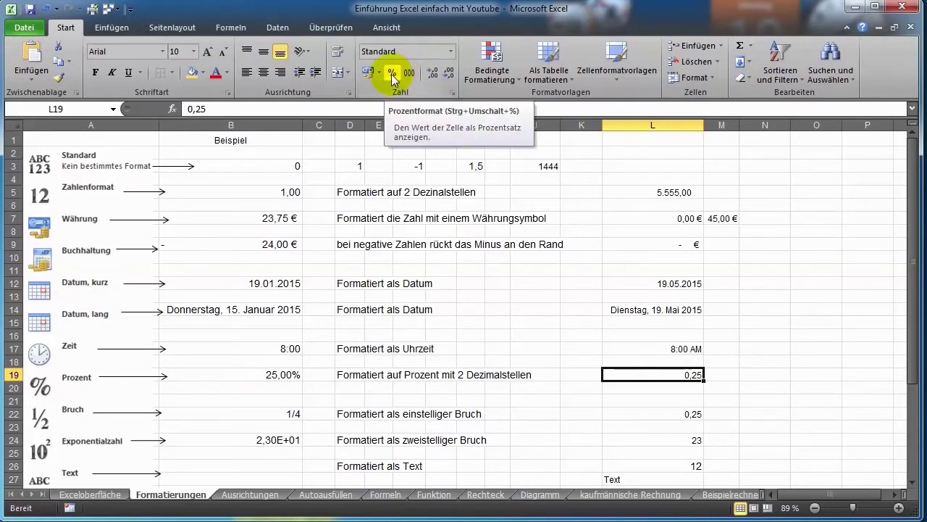
{"action": "left_click", "coordinate": [450, 50]}
{"action": "left_click", "coordinate": [428, 300]}
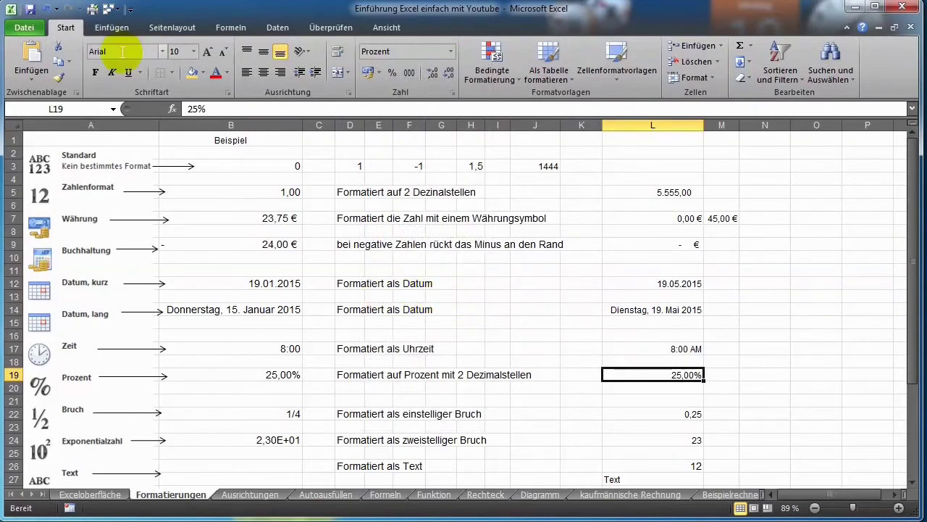
{"action": "left_click", "coordinate": [50, 10]}
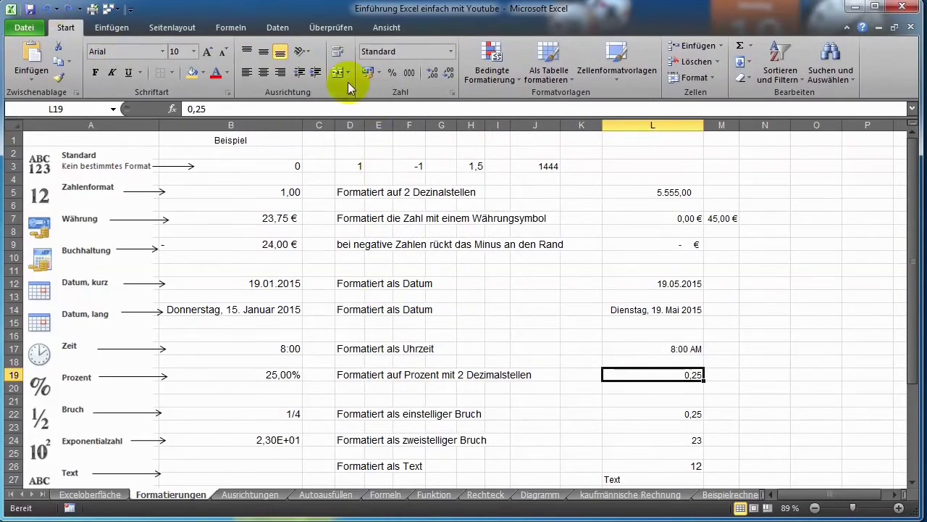
{"action": "left_click", "coordinate": [398, 75]}
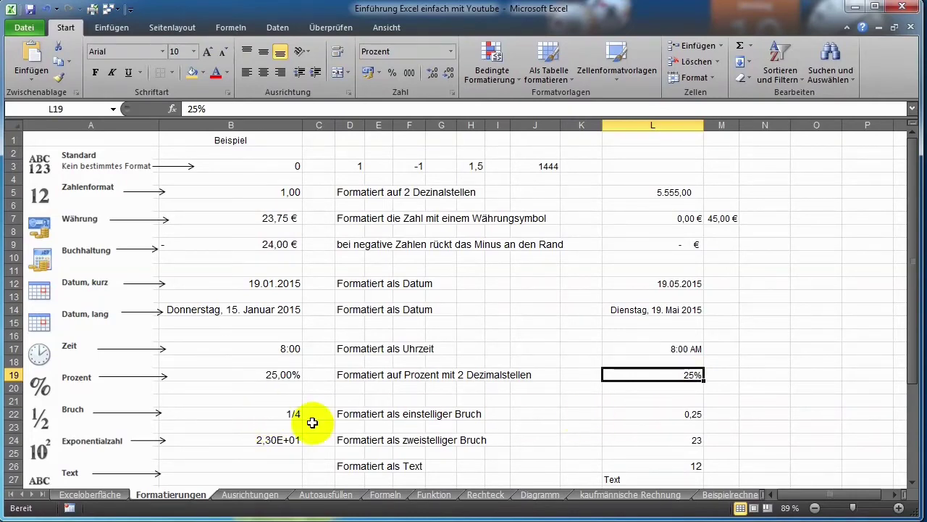
Step: Apply the Bruch number format so L22's 0,25 displays as the fraction 1/4
{"action": "left_click", "coordinate": [672, 413]}
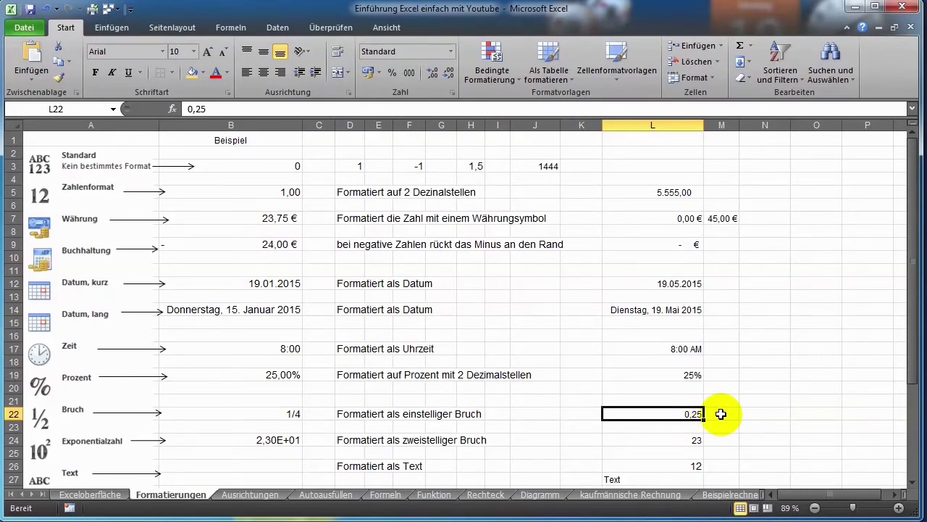
{"action": "left_click", "coordinate": [450, 51]}
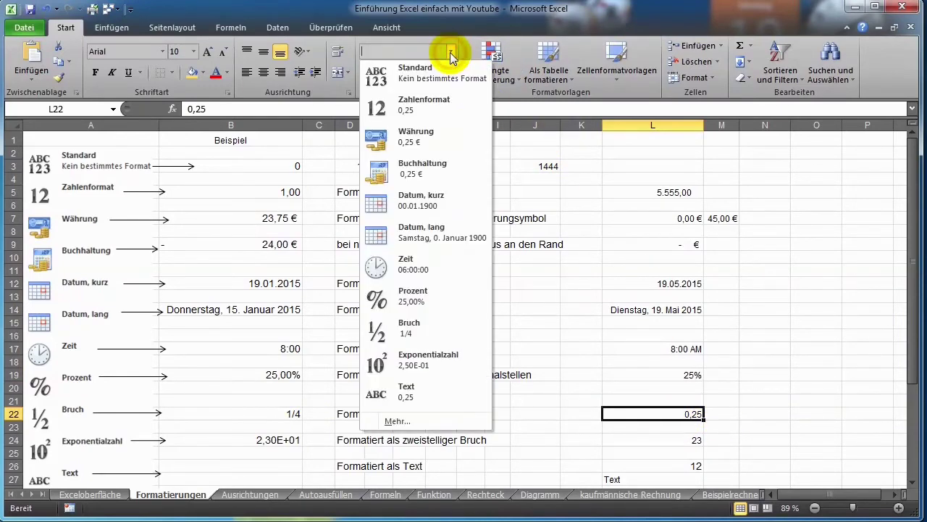
{"action": "left_click", "coordinate": [437, 329]}
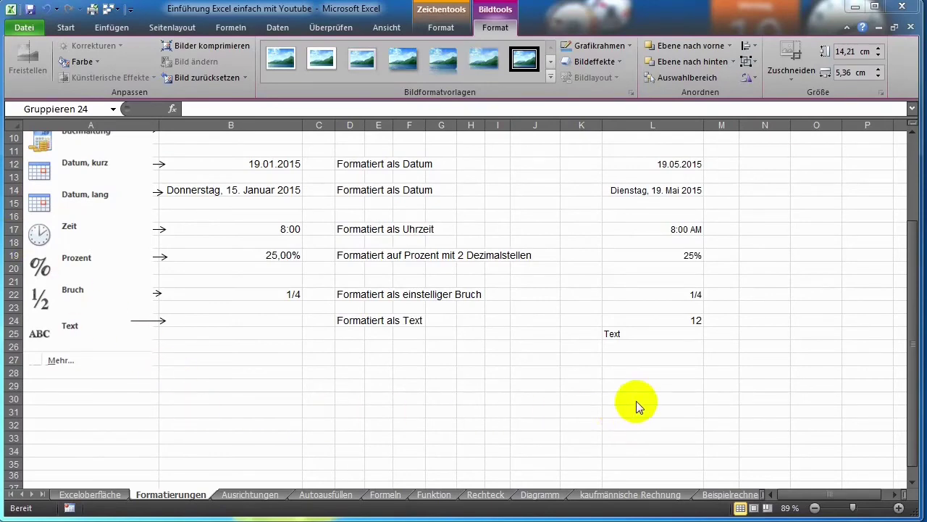
{"action": "left_click", "coordinate": [662, 320]}
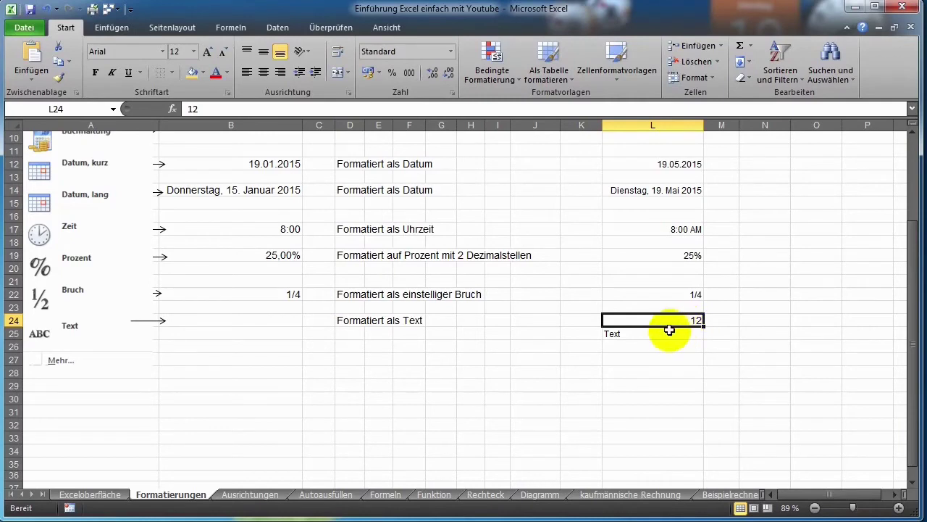
Step: Apply the Text number format to L24 so its 12 is treated as left-aligned text
{"action": "left_click", "coordinate": [641, 338]}
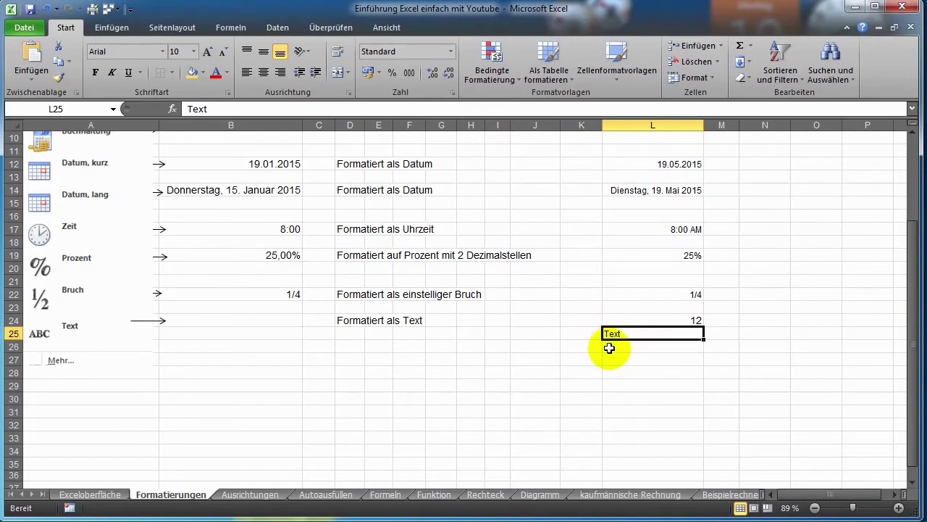
{"action": "left_click", "coordinate": [656, 319]}
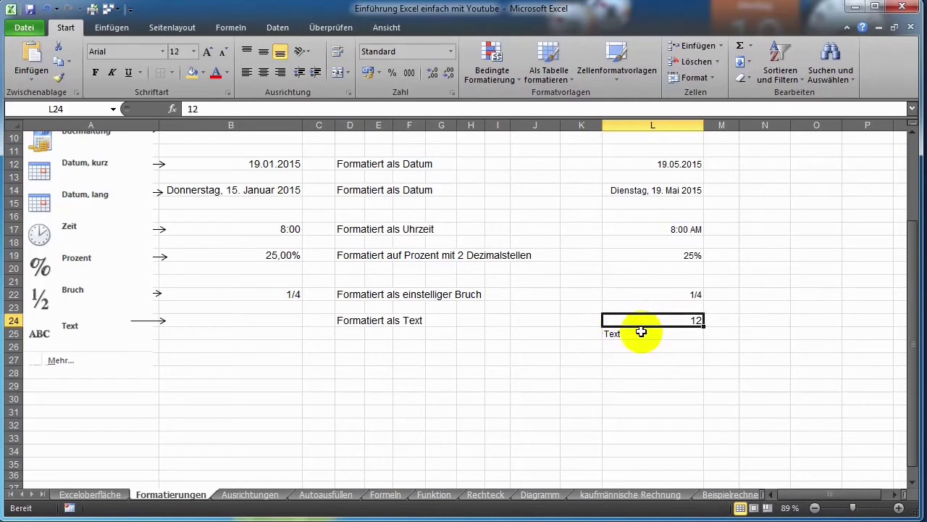
{"action": "left_click", "coordinate": [452, 52]}
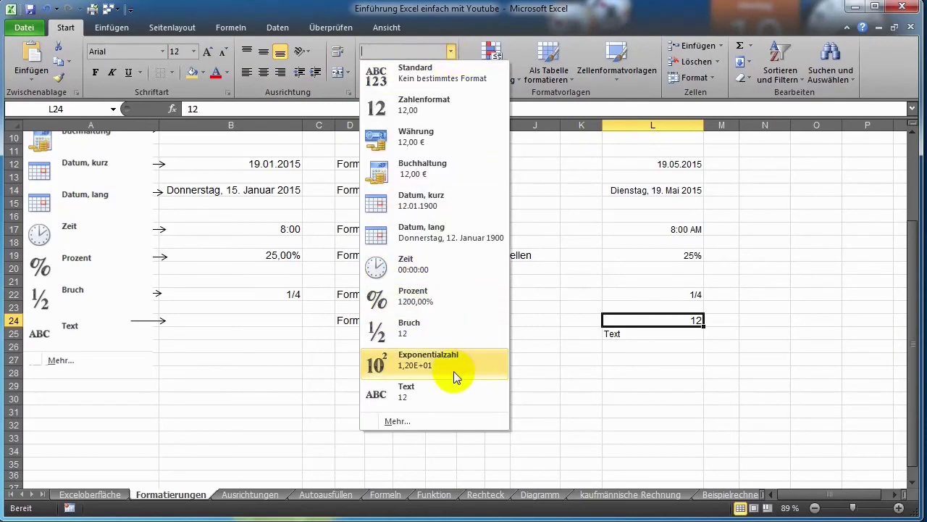
{"action": "left_click", "coordinate": [424, 399]}
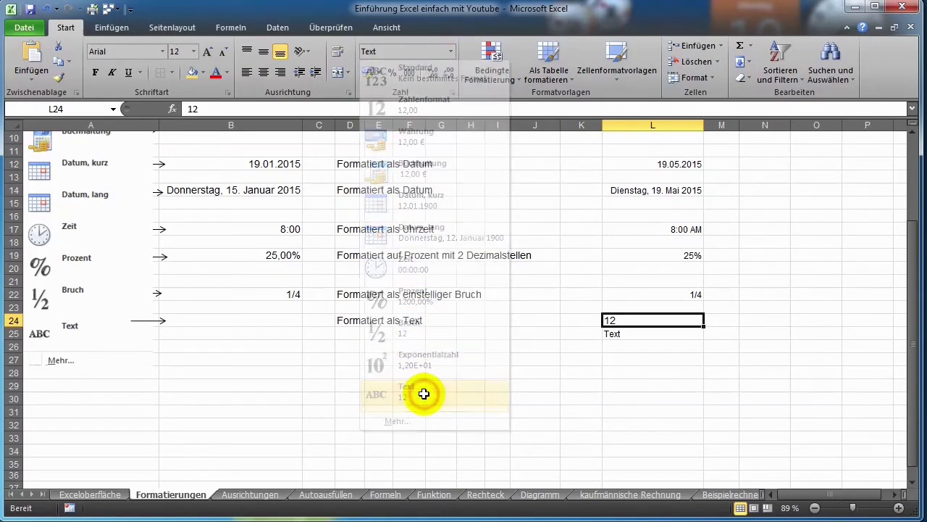